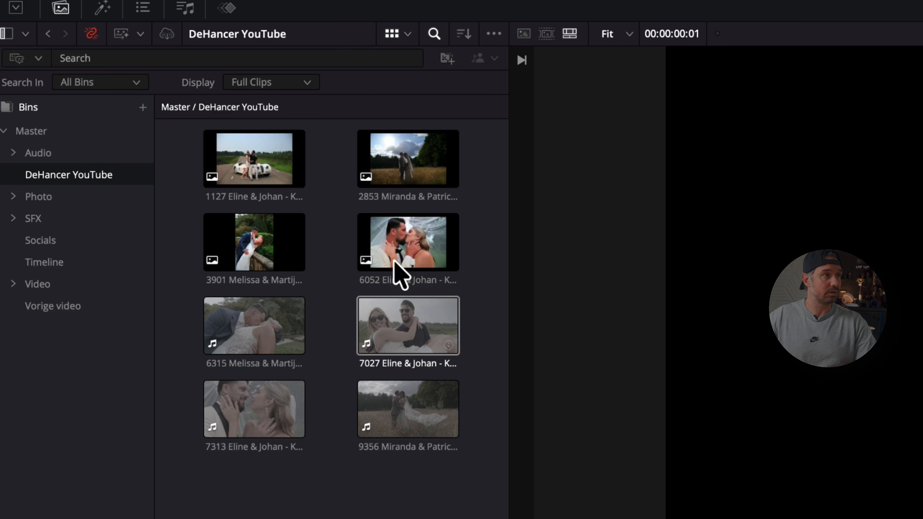
pyautogui.click(241, 163)
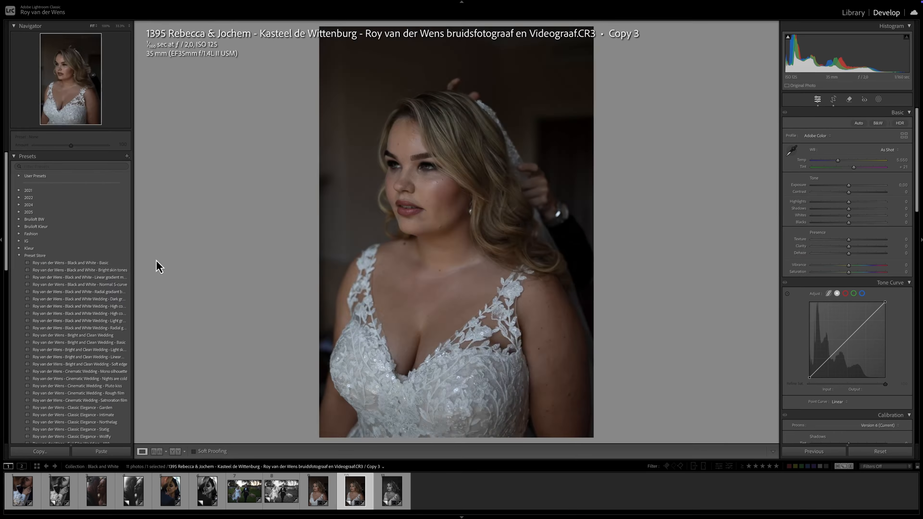
# - In Lightroom Classic, apply the Black and White - Basic preset to the bride portrait, and replace it with Black and White - Bright skin tones
pyautogui.click(71, 263)
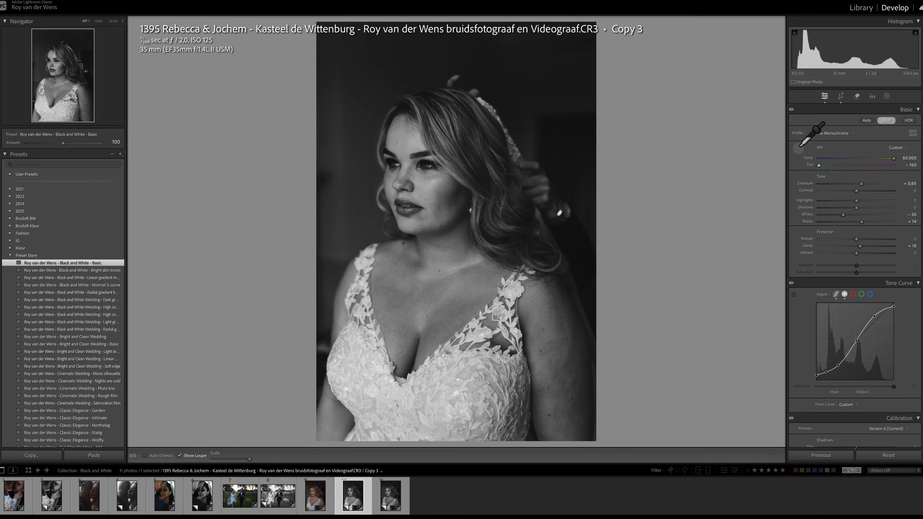
pyautogui.click(91, 271)
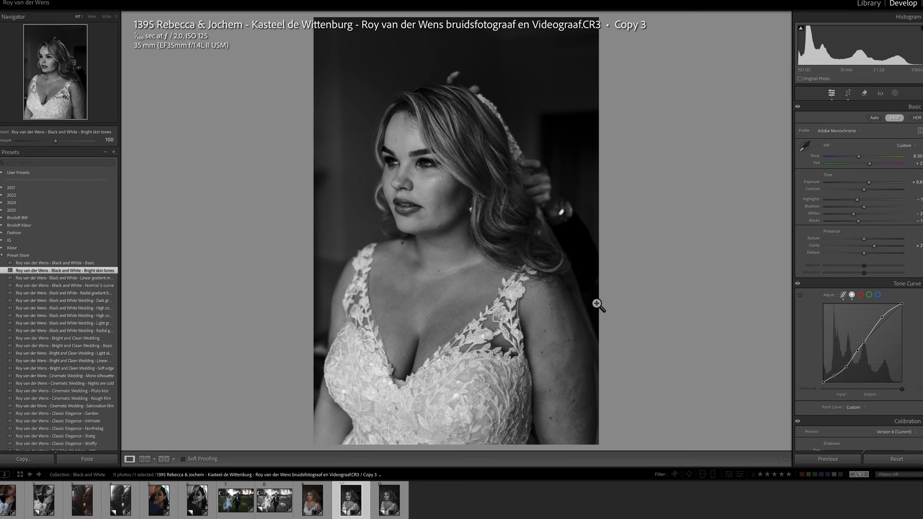
pyautogui.click(896, 93)
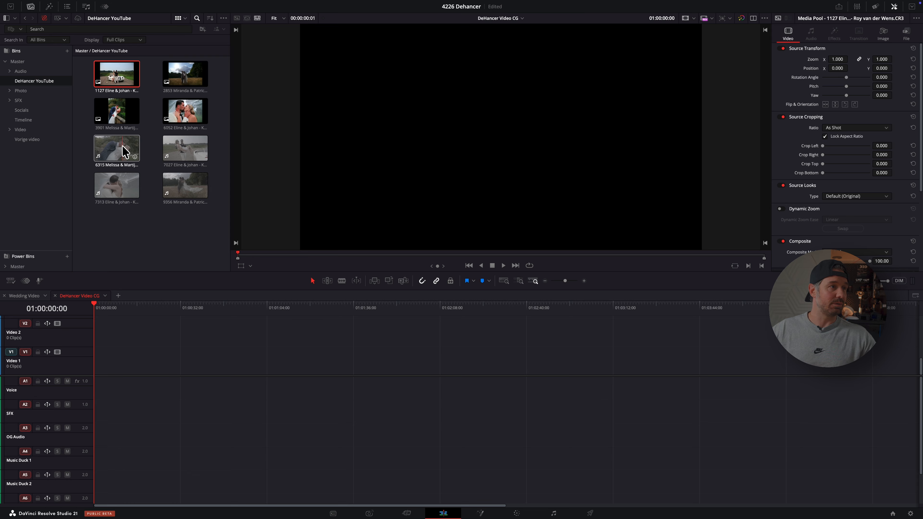
# - In DaVinci Resolve, place the 7027 clip at the start of the empty timeline on Video 1 and play its first seconds
pyautogui.click(192, 156)
pyautogui.moveTo(193, 156); pyautogui.dragTo(87, 391)
pyautogui.press('space')
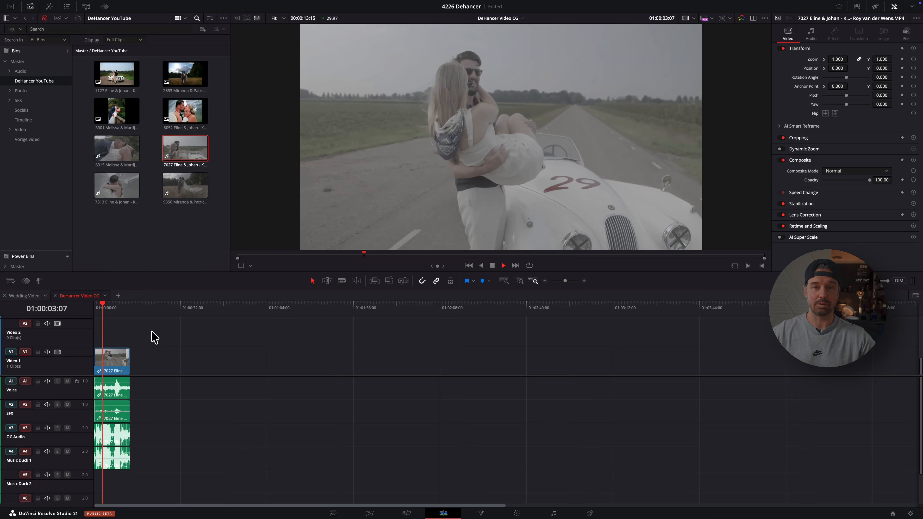
pyautogui.press('space')
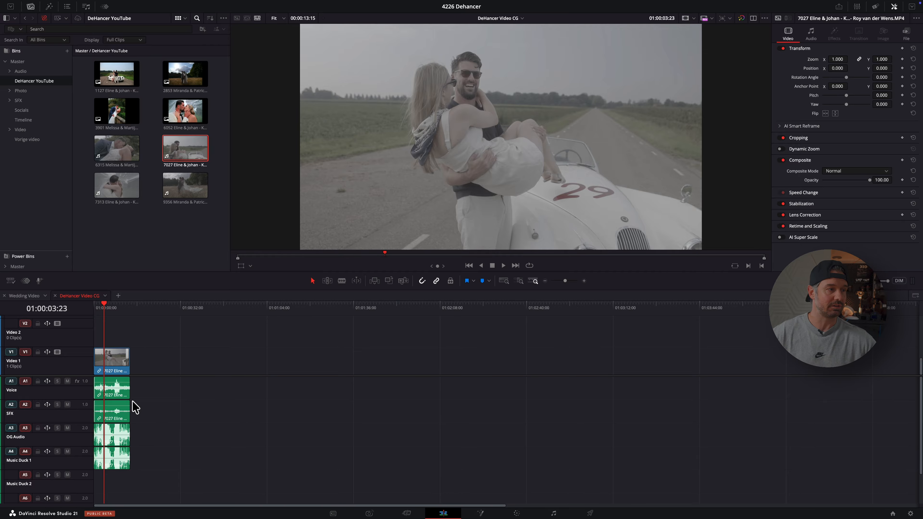
# - Open the timeline clip on the Color page and add four serial nodes after node 01
pyautogui.click(112, 362)
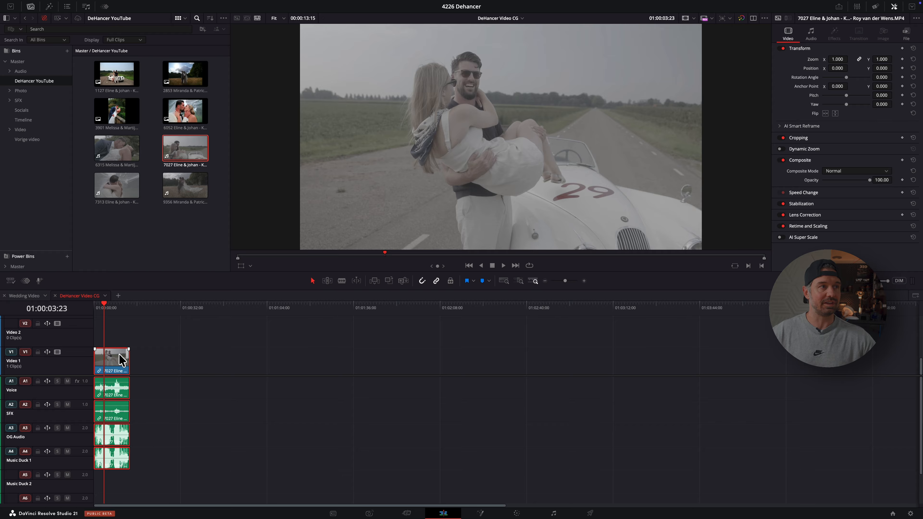
pyautogui.hotkey('shift', '6')
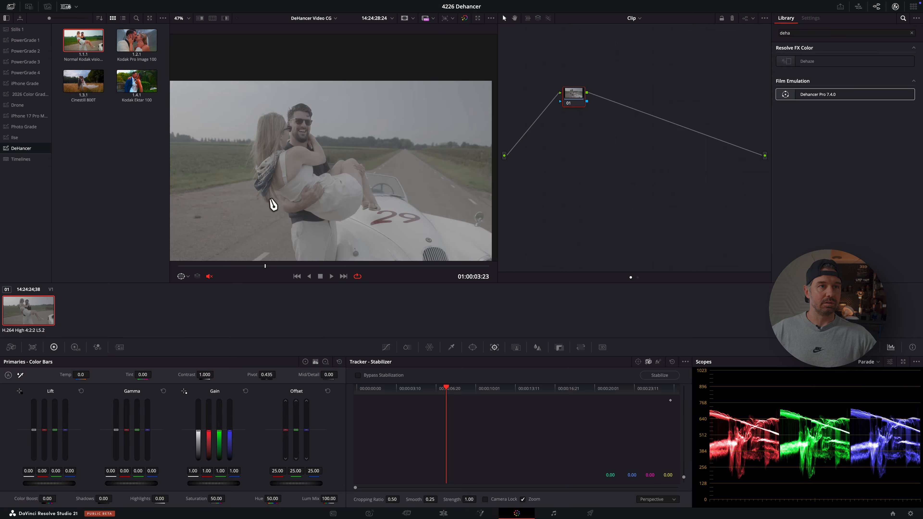
pyautogui.click(574, 98)
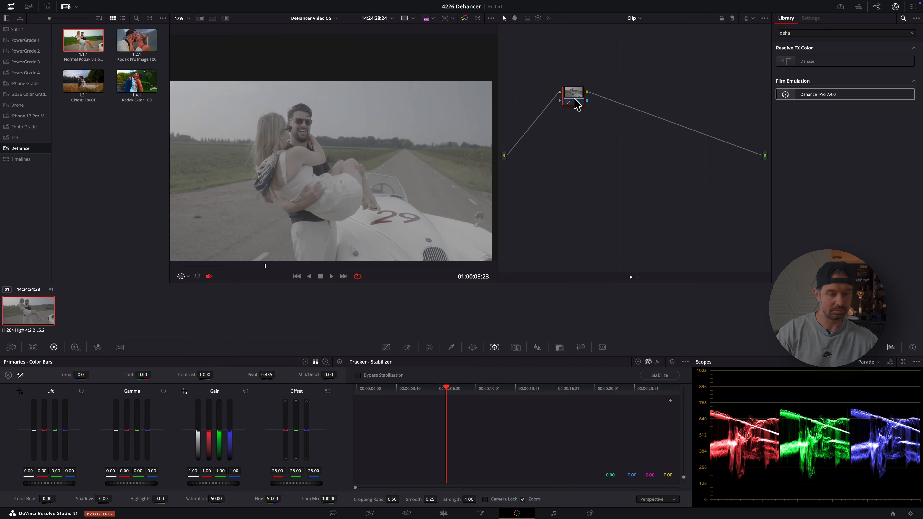
pyautogui.hotkey('alt', 's')
pyautogui.hotkey('alt', 's')
pyautogui.hotkey('alt', 's')
pyautogui.hotkey('alt', 's')
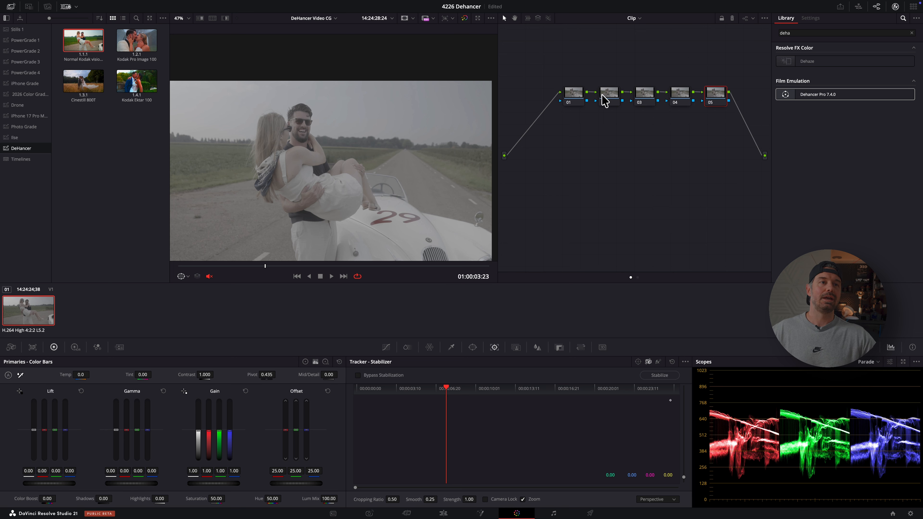
# - Label nodes 01 to 04 as B/C, CST In, DeHancer and CST out
pyautogui.click(580, 95)
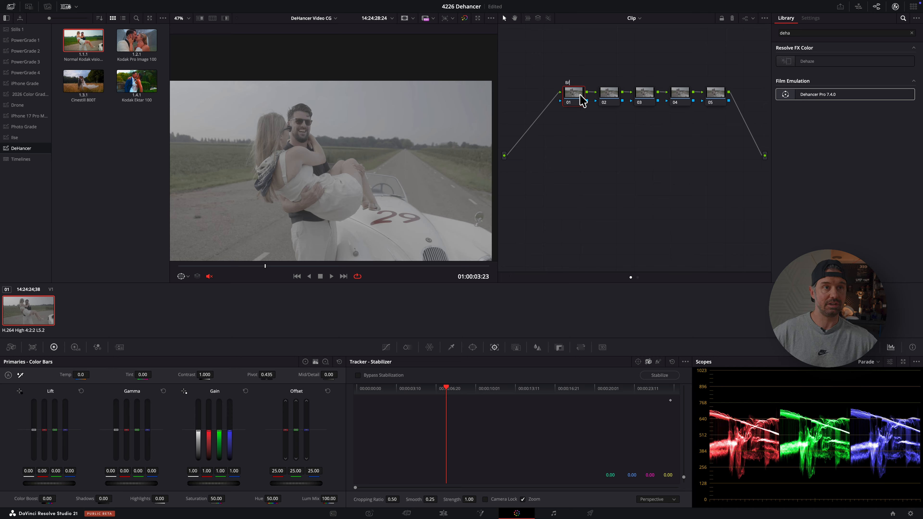
pyautogui.click(611, 95)
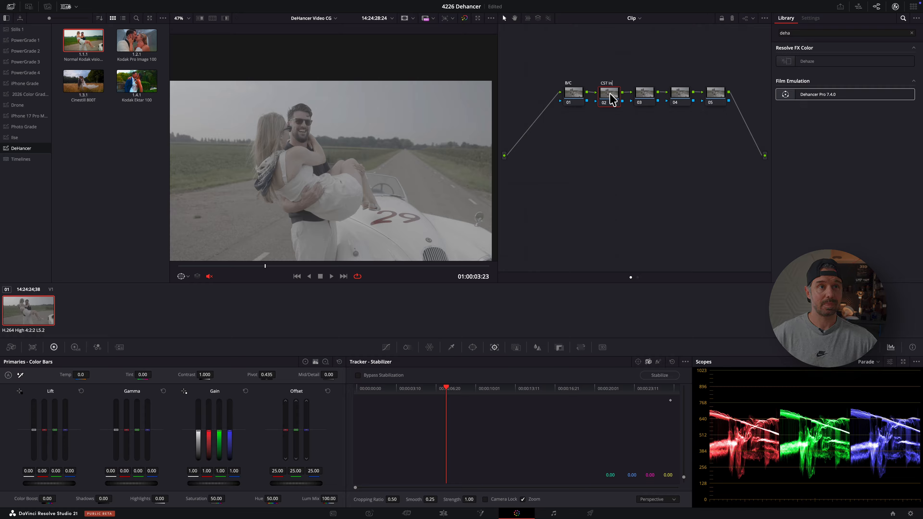
pyautogui.click(644, 95)
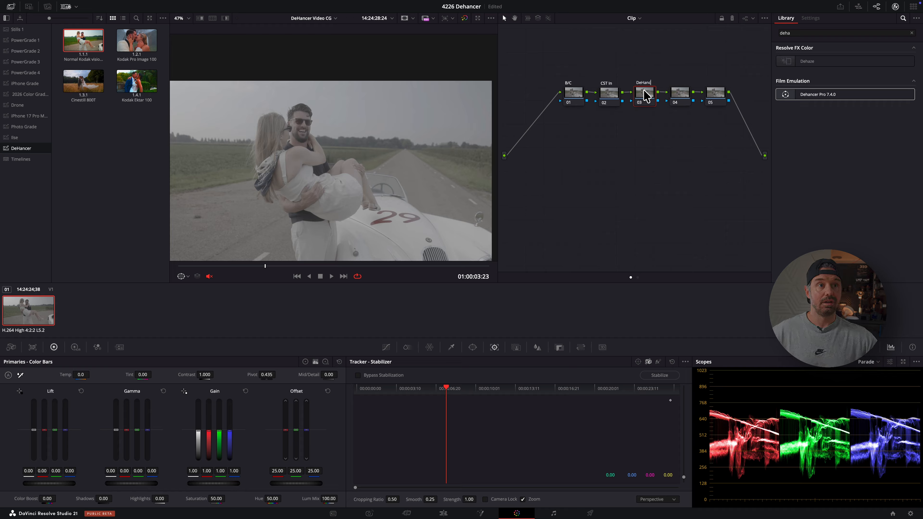
pyautogui.click(678, 97)
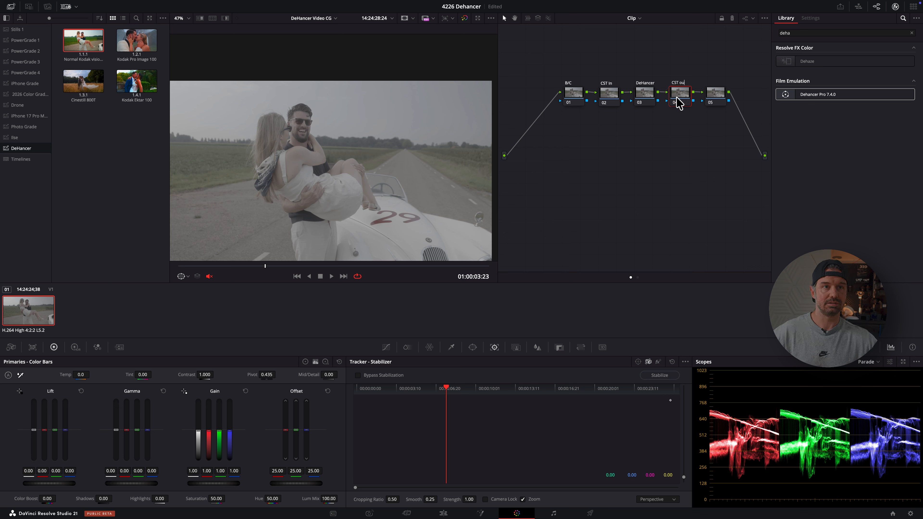
# - Label node 05 as CST out and relabel node 04 as Grain
pyautogui.click(713, 91)
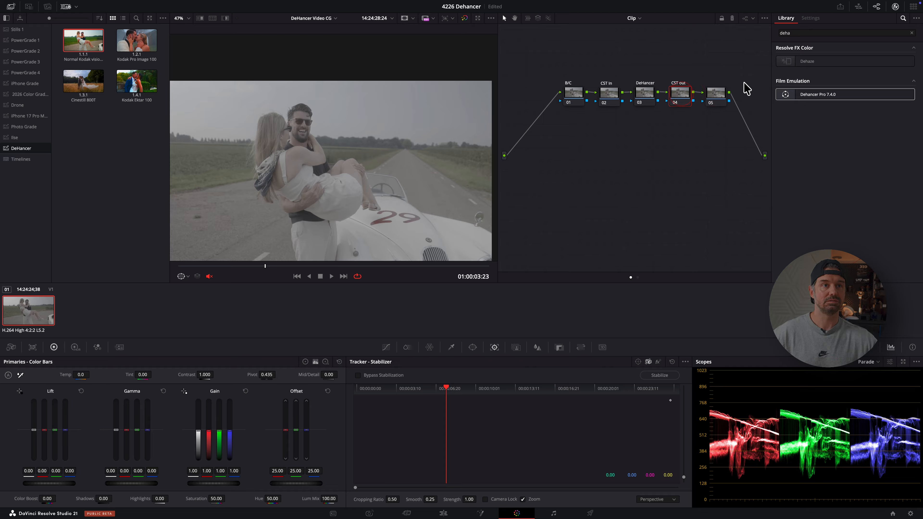
pyautogui.click(721, 99)
pyautogui.click(678, 95)
pyautogui.doubleClick(676, 83)
pyautogui.press('super+a')
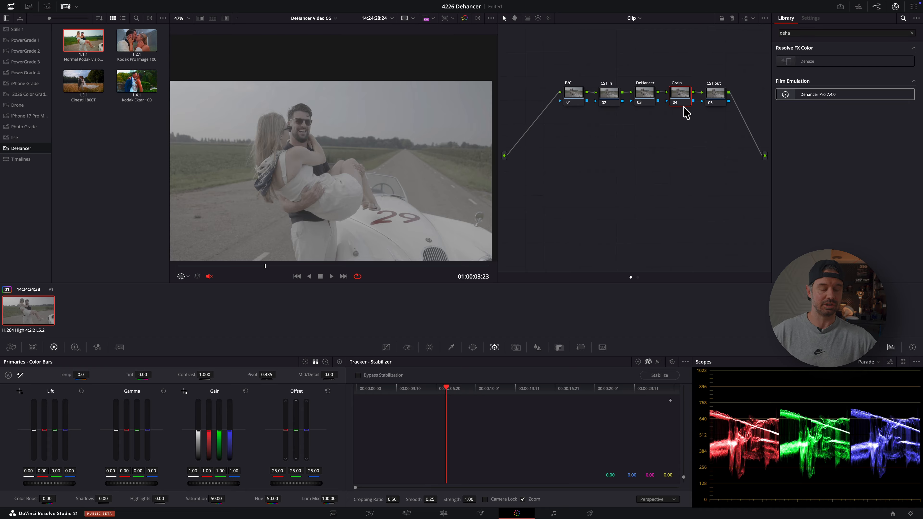
# - Disable the Grain, B/C and DeHancer nodes
pyautogui.press('super+d')
pyautogui.click(574, 95)
pyautogui.press('super+d')
pyautogui.click(640, 97)
pyautogui.press('super+d')
# - Search the effects library for "color sp" and add the Color Space Transform effect to the CST In node
pyautogui.click(610, 98)
pyautogui.click(824, 34)
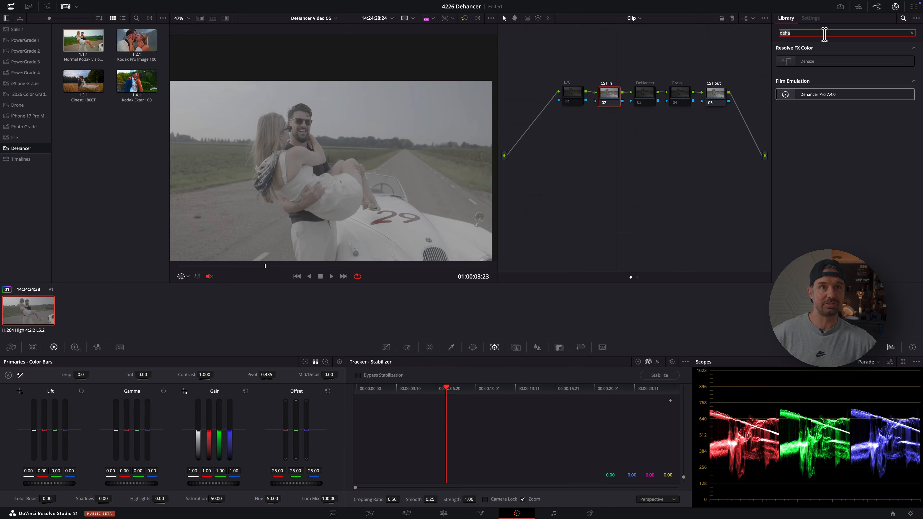
pyautogui.write('color sp')
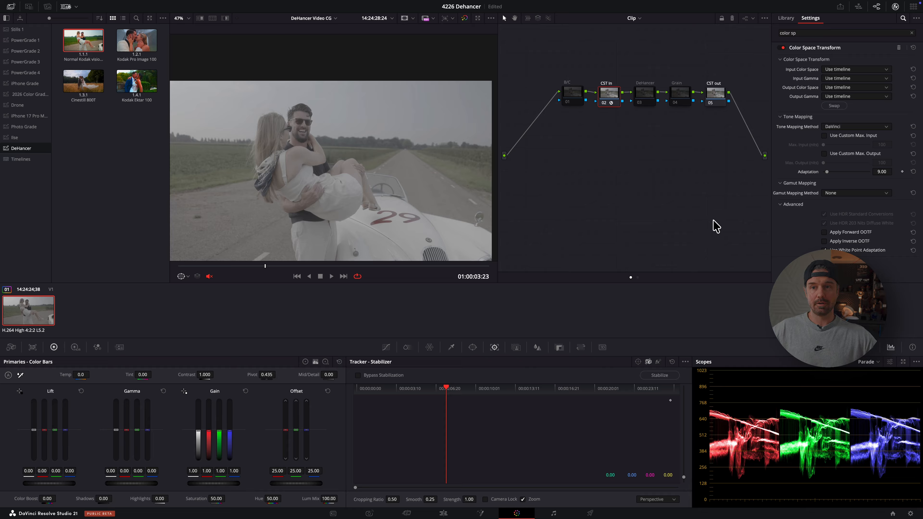
# - Set the CST In transform's input color space to Canon Cinema Gamut and its input gamma to Canon Log 2
pyautogui.click(850, 70)
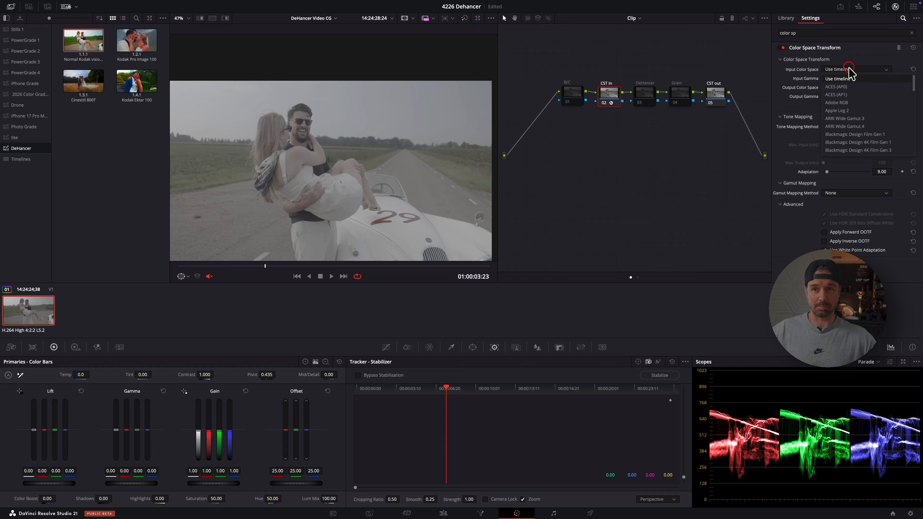
pyautogui.scroll(-3, 867, 78)
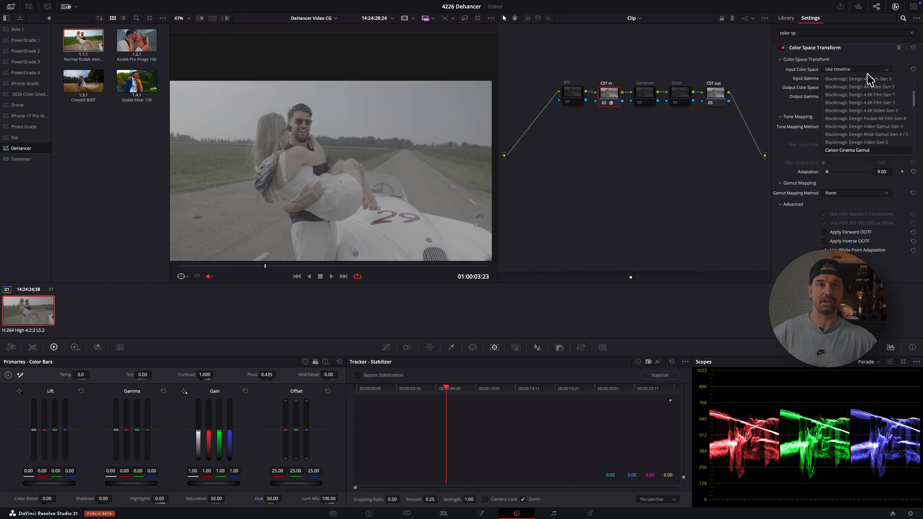
pyautogui.click(869, 79)
pyautogui.click(859, 79)
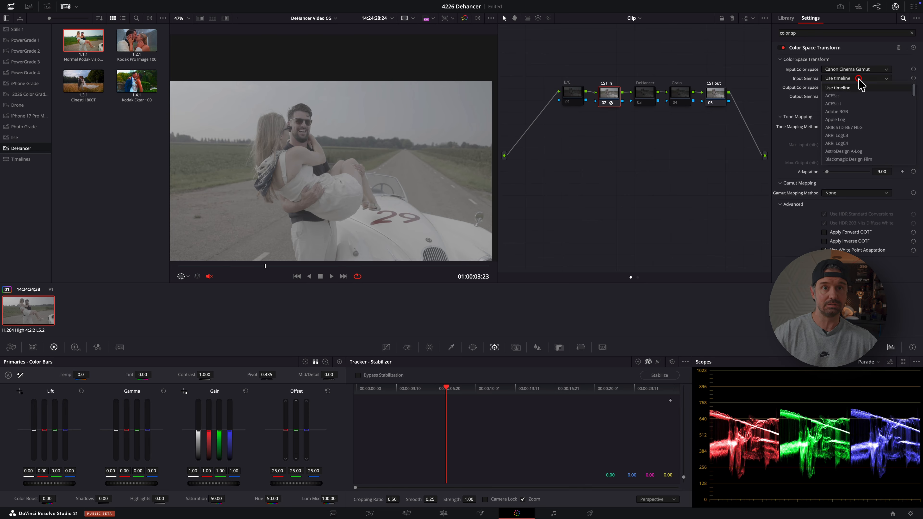
pyautogui.scroll(-5, 861, 84)
pyautogui.scroll(-2, 862, 84)
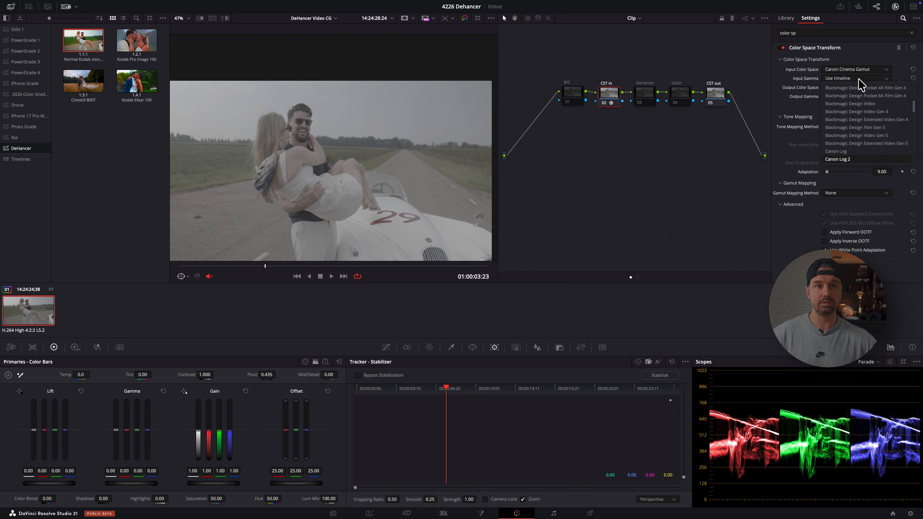
pyautogui.click(861, 84)
# - Set the CST In transform's output color space to DaVinci Wide Gamut and its output gamma to DaVinci Intermediate
pyautogui.click(848, 87)
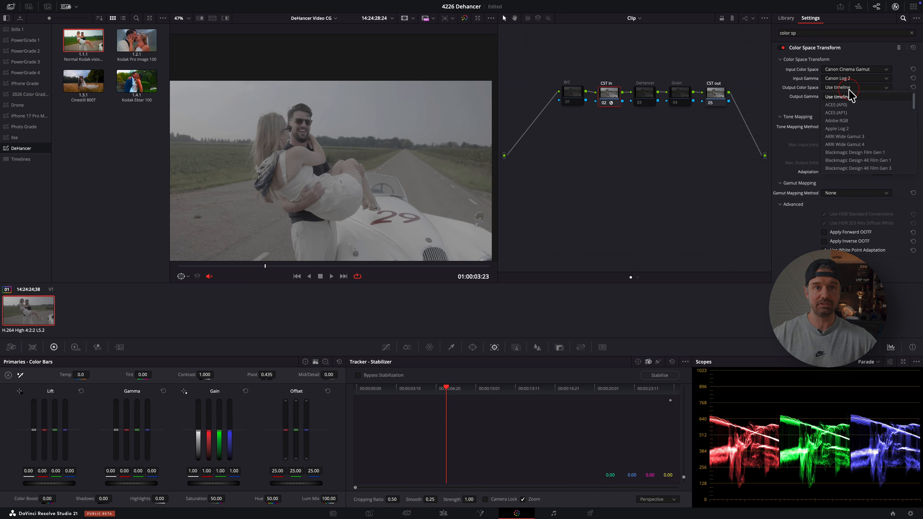
pyautogui.scroll(-5, 850, 95)
pyautogui.click(847, 168)
pyautogui.click(848, 97)
pyautogui.scroll(-5, 850, 103)
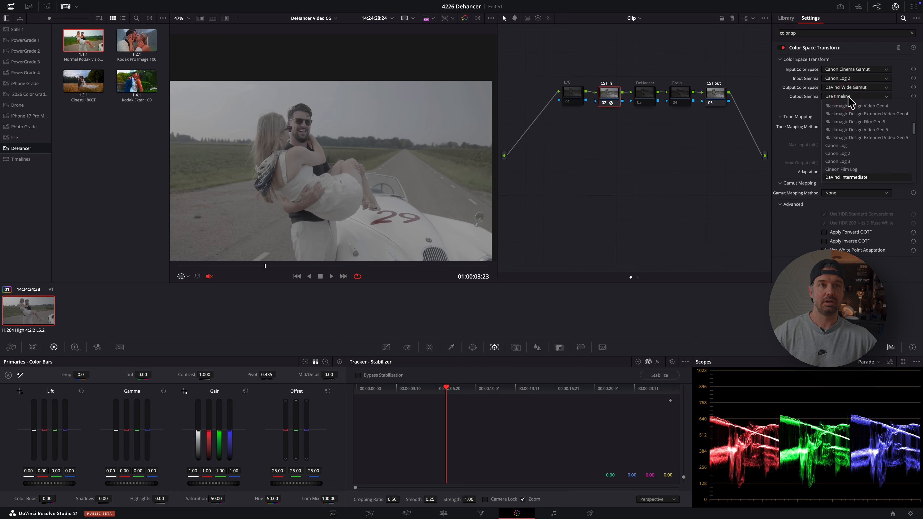
pyautogui.click(846, 178)
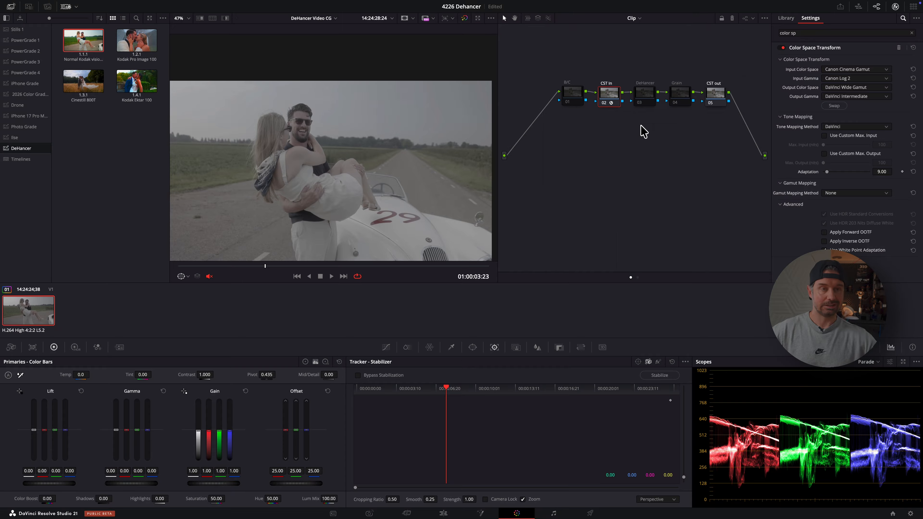
# - Copy the CST In node's transform onto node 05, labelled CST out, and swap its input and output settings
pyautogui.click(717, 93)
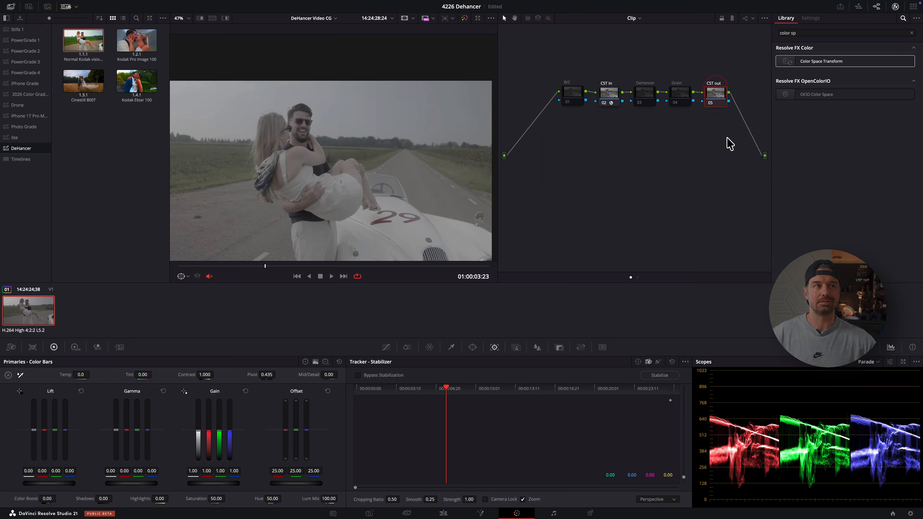
pyautogui.hotkey('ctrl', 'v')
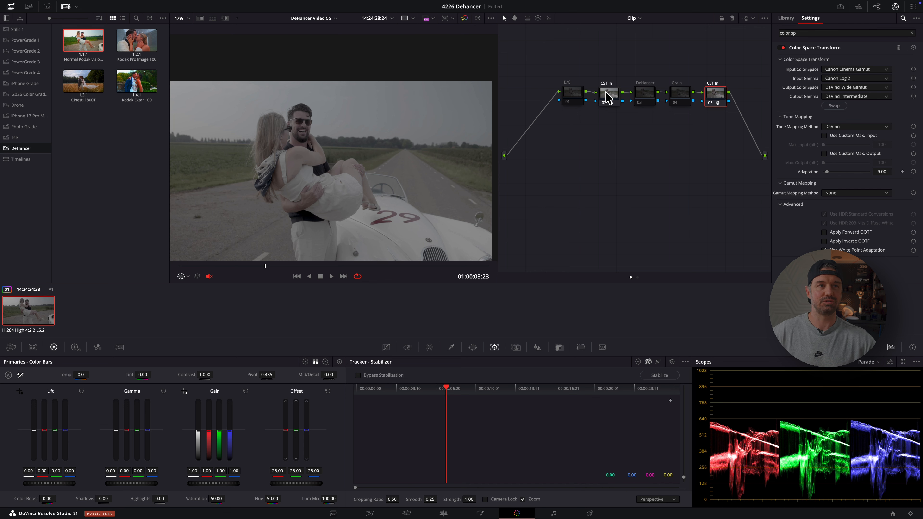
pyautogui.click(611, 97)
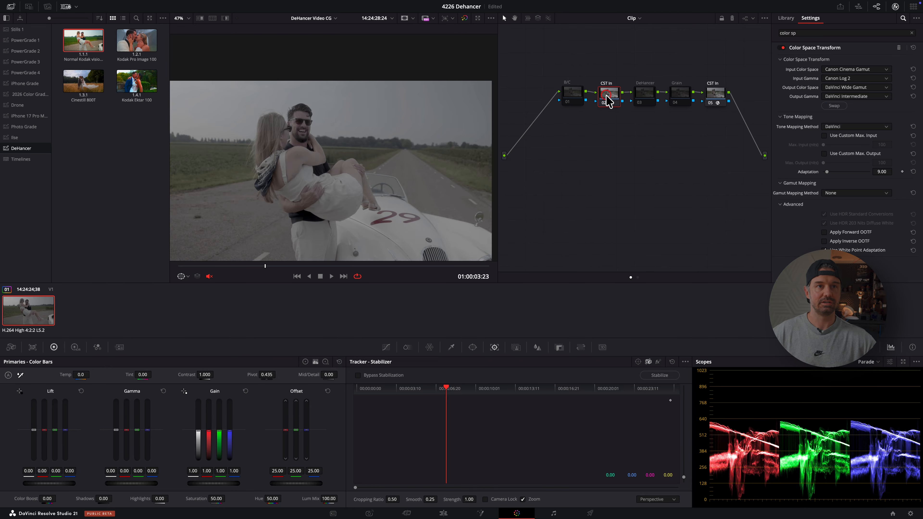
pyautogui.click(719, 90)
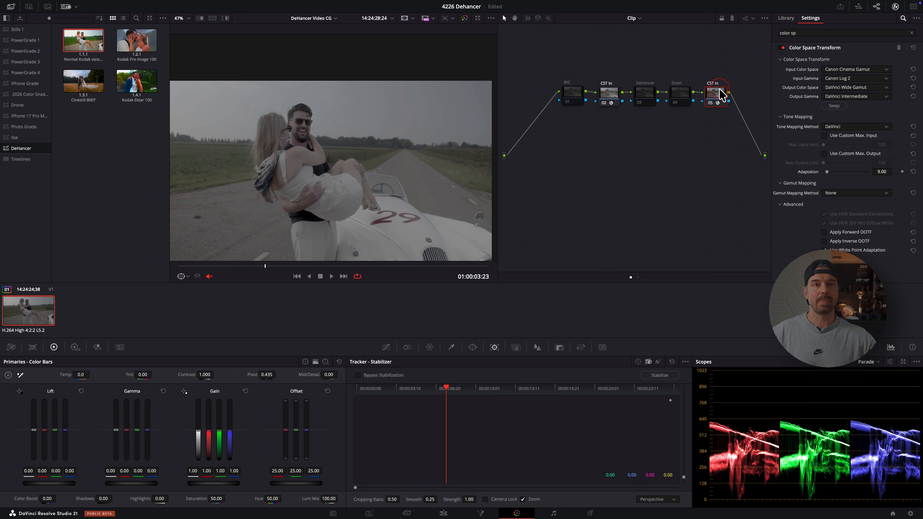
pyautogui.click(834, 106)
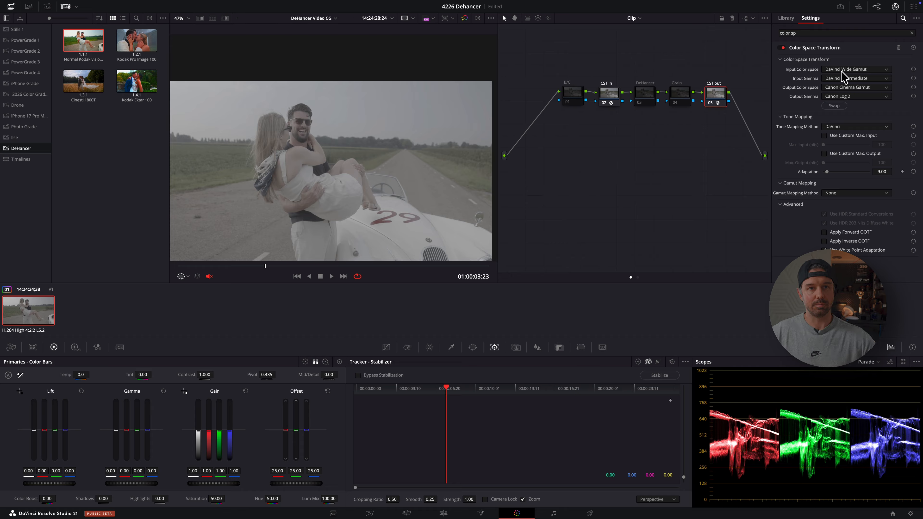
# - Set the CST out transform's output color space to Rec.709 and its output gamma to Gamma 2.4
pyautogui.click(841, 87)
pyautogui.press('r')
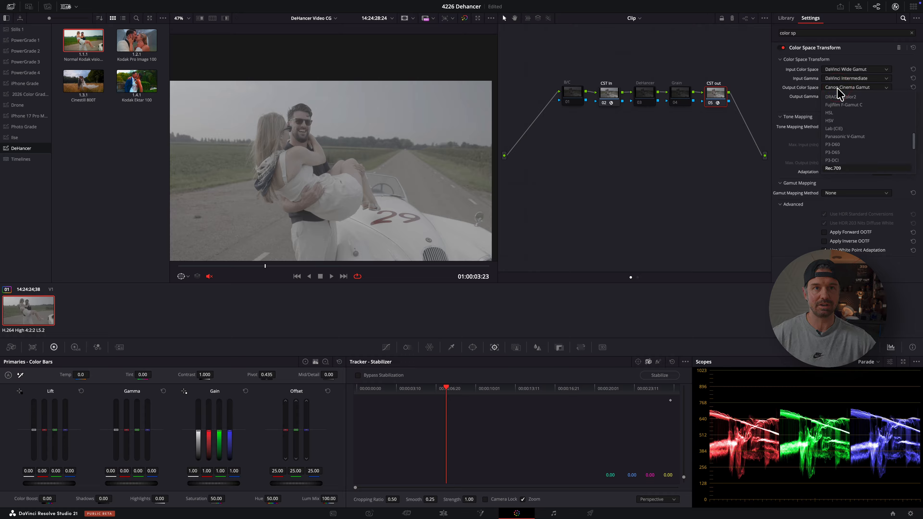
pyautogui.press('Return')
pyautogui.click(841, 96)
pyautogui.press('g')
pyautogui.press('g')
pyautogui.press('Return')
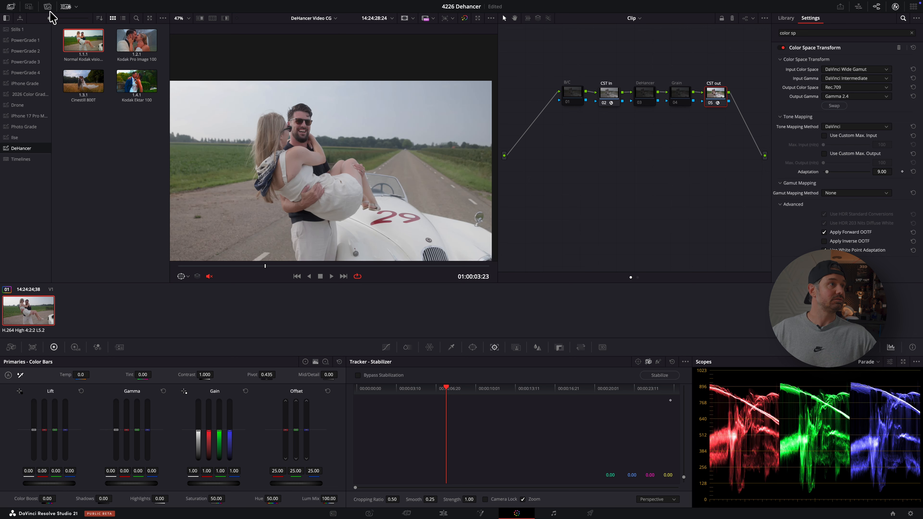
# - Hide the stills gallery and the clip thumbnail strip to enlarge the viewer
pyautogui.click(11, 6)
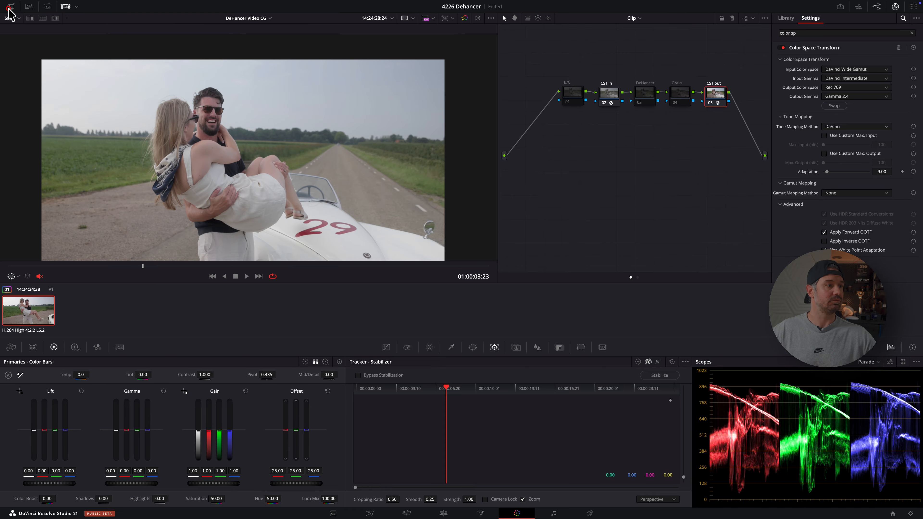
pyautogui.click(65, 6)
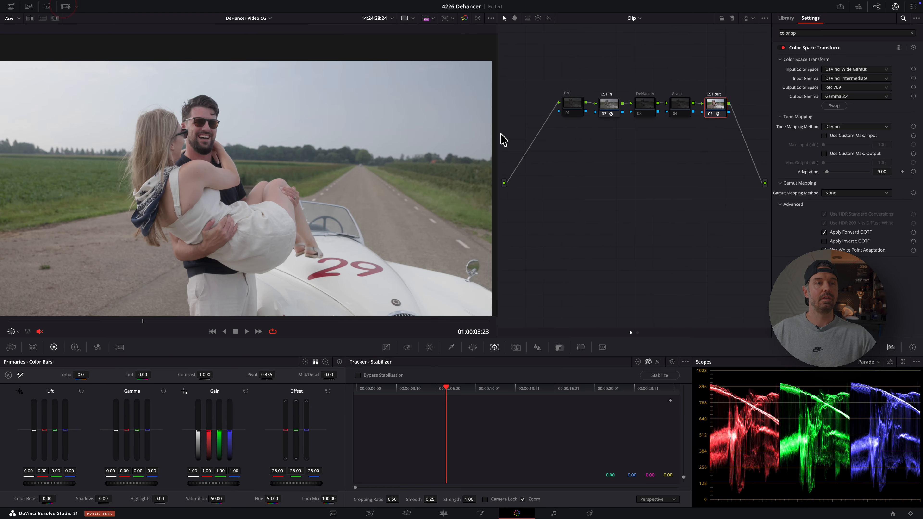
pyautogui.click(574, 105)
pyautogui.click(613, 108)
pyautogui.click(715, 104)
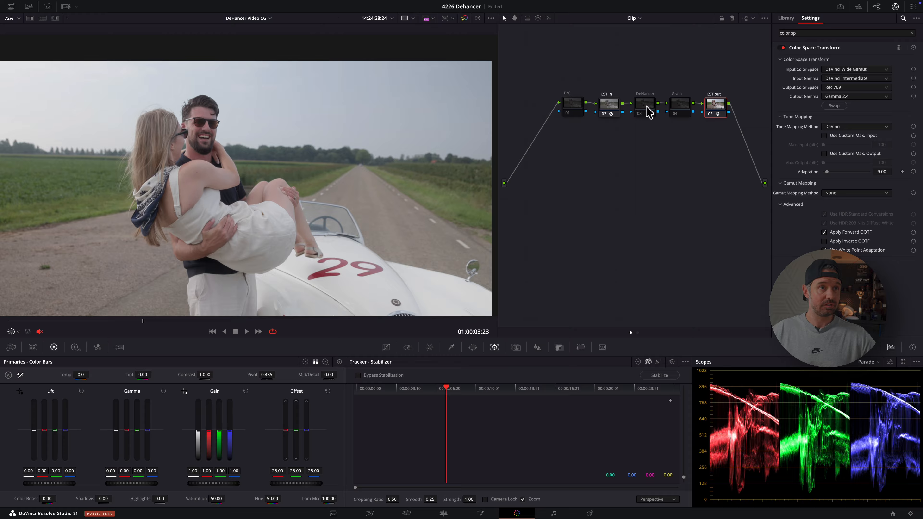
# - Enable the B/C node and lower its Offset to 17.40 on all channels to darken the clip
pyautogui.click(575, 107)
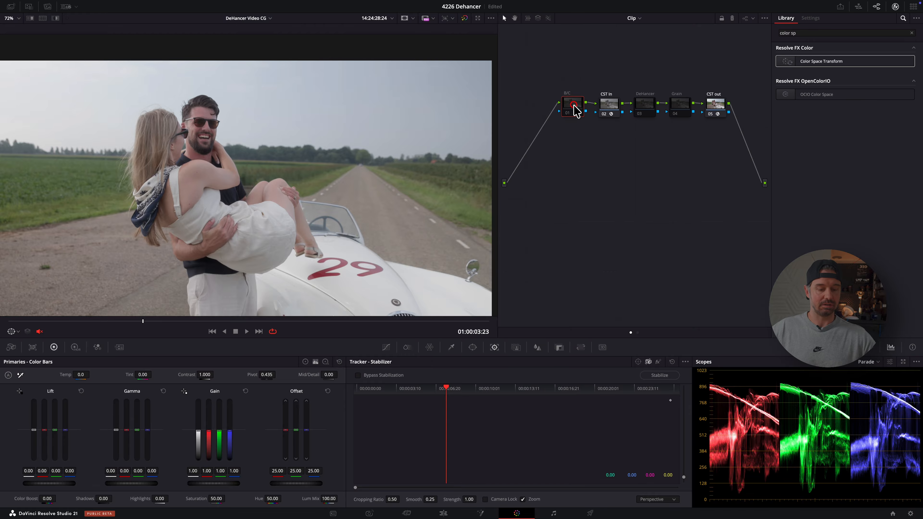
pyautogui.click(579, 112)
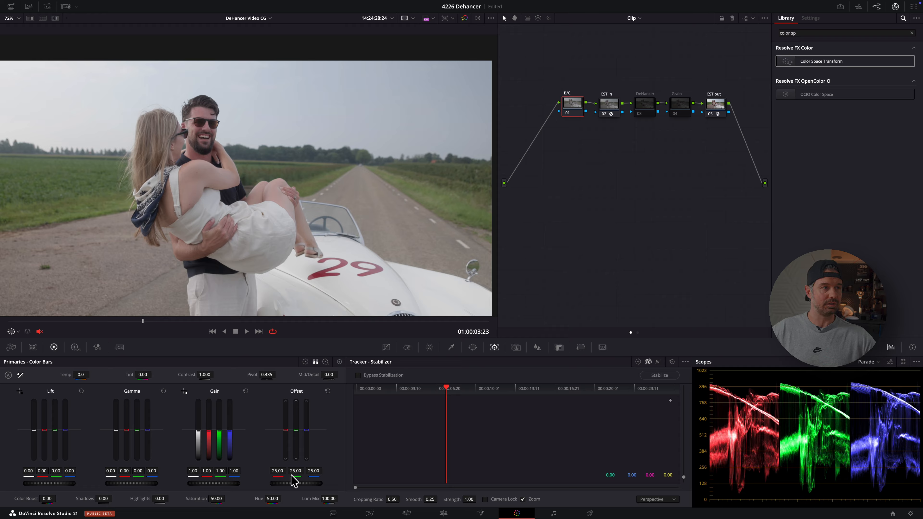
pyautogui.moveTo(299, 489); pyautogui.dragTo(276, 489)
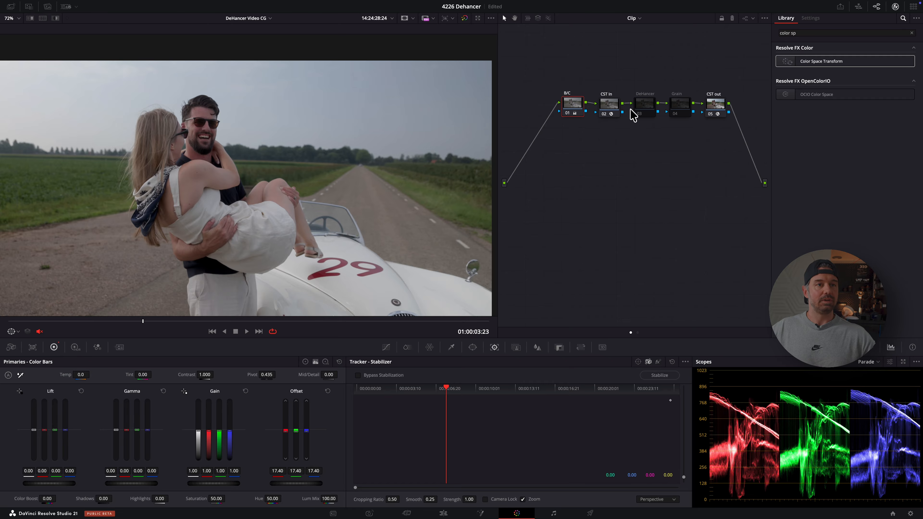
# - Enable the DeHancer node, find and apply Dehancer Pro 7.4.0 to it, and choose Rec.709 as its input source
pyautogui.click(645, 106)
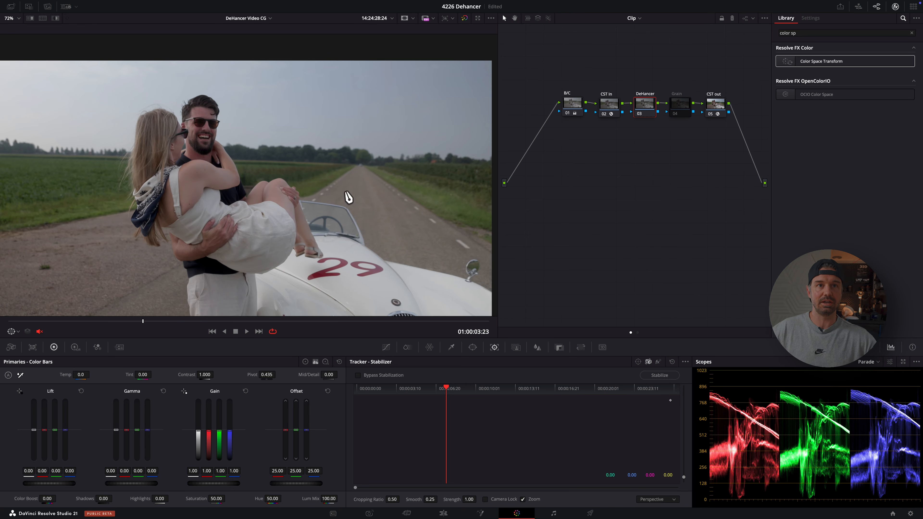
pyautogui.click(822, 33)
pyautogui.press('BackSpace')
pyautogui.press('BackSpace')
pyautogui.press('BackSpace')
pyautogui.press('BackSpace')
pyautogui.press('BackSpace')
pyautogui.press('BackSpace')
pyautogui.press('BackSpace')
pyautogui.press('BackSpace')
pyautogui.write('deh')
pyautogui.moveTo(833, 62); pyautogui.dragTo(651, 109)
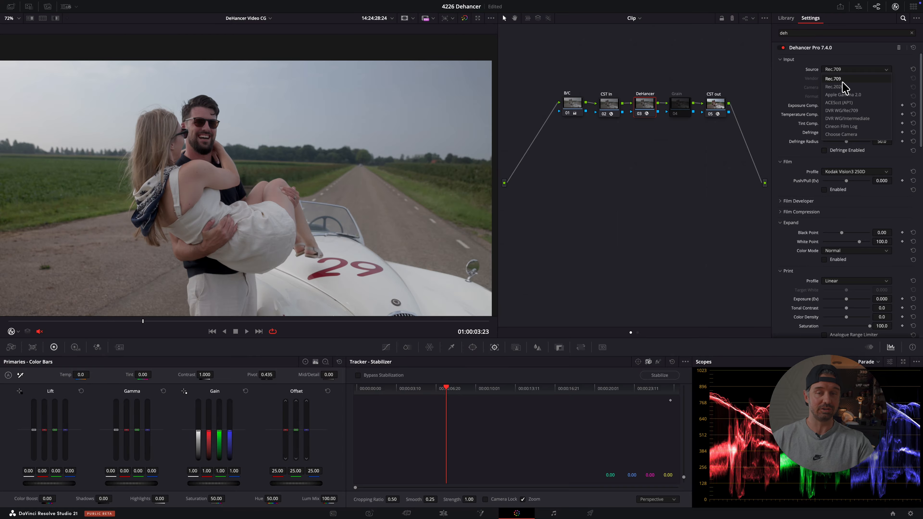
pyautogui.click(843, 81)
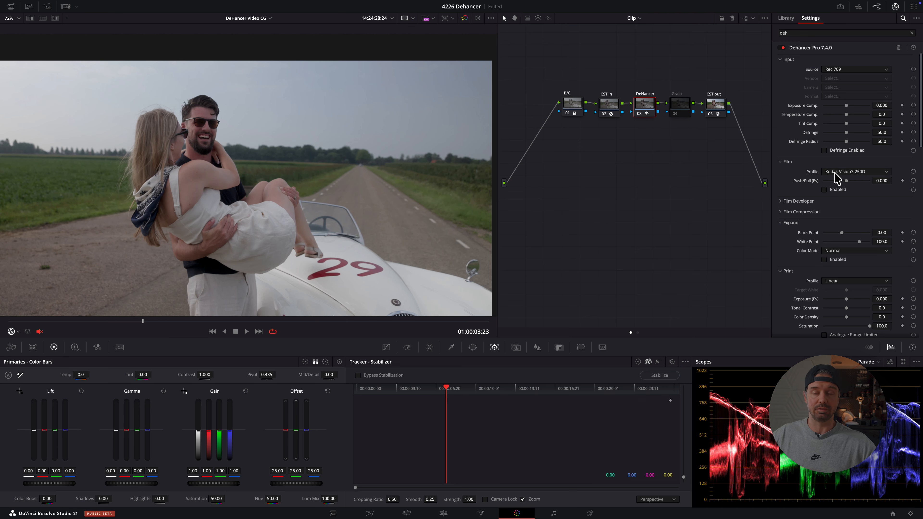
# - Enable Dehancer's Kodak Vision3 250D film profile and its Film Developer, with Color Boost raised to 80.6
pyautogui.click(824, 189)
pyautogui.click(780, 200)
pyautogui.scroll(-1, 831, 218)
pyautogui.click(825, 227)
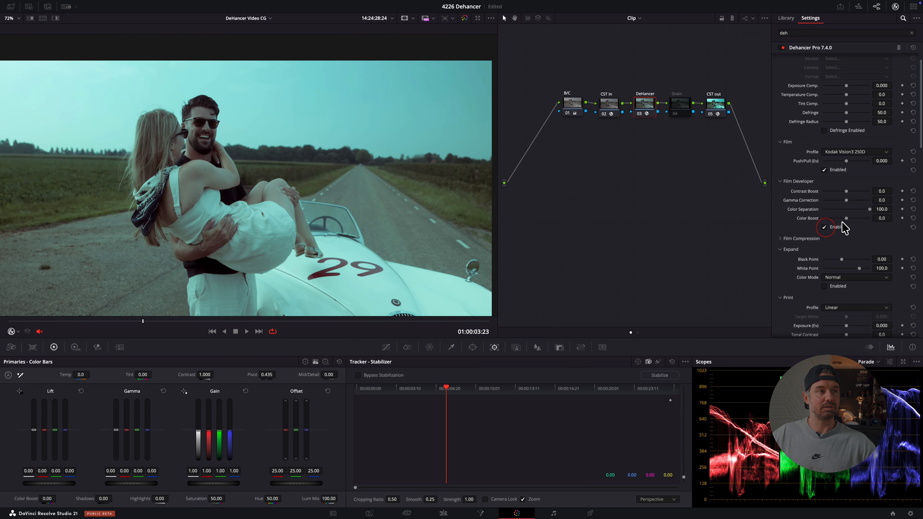
pyautogui.moveTo(846, 218); pyautogui.dragTo(867, 218)
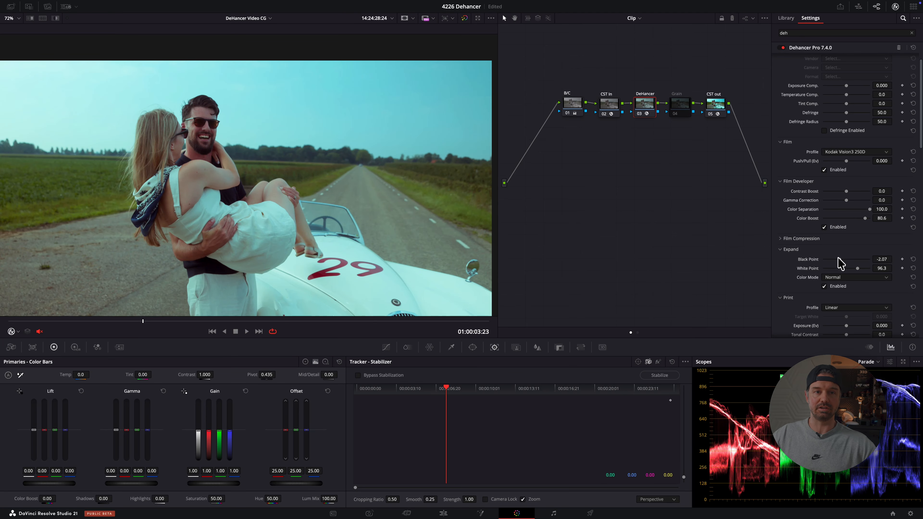
# - Fine-tune the black point in Dehancer's Expand settings and enable Halation with the 35 mm / Super 35 profile
pyautogui.moveTo(837, 259); pyautogui.dragTo(840, 259)
pyautogui.click(783, 298)
pyautogui.scroll(-8, 796, 268)
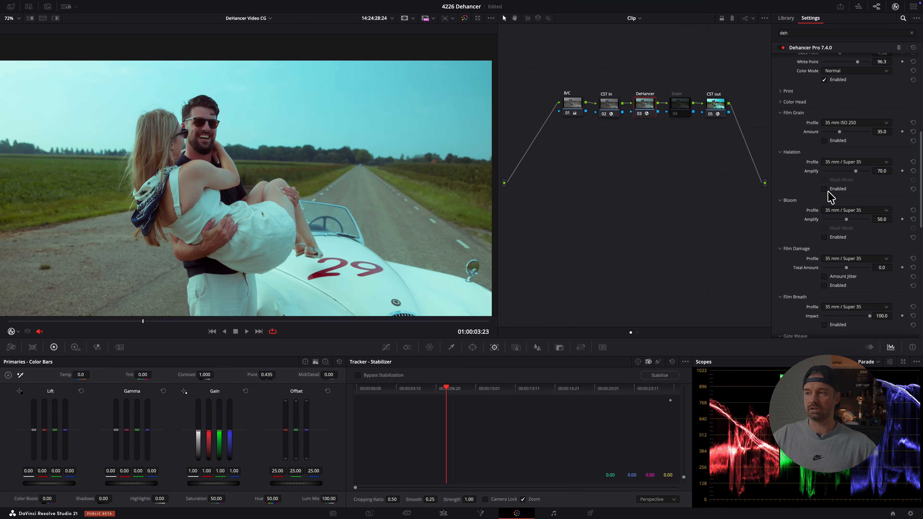
pyautogui.click(825, 188)
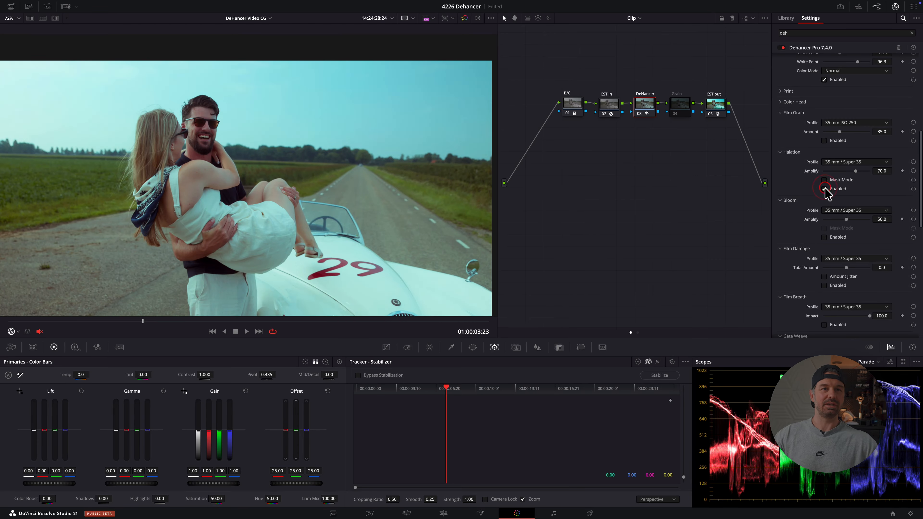
# - Enable the Grain node, apply Dehancer Pro 7.4.0 to it and disable all of that effect's tools
pyautogui.click(683, 112)
pyautogui.moveTo(817, 94); pyautogui.dragTo(689, 109)
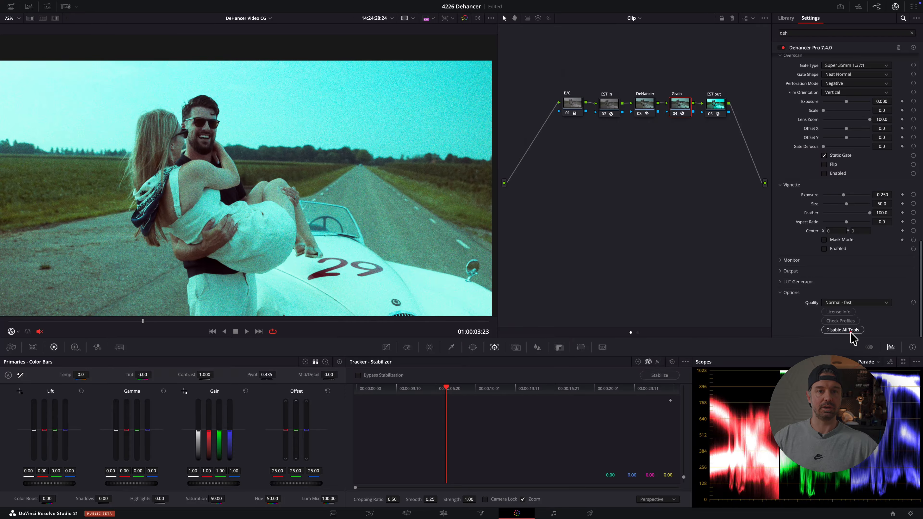
pyautogui.click(842, 330)
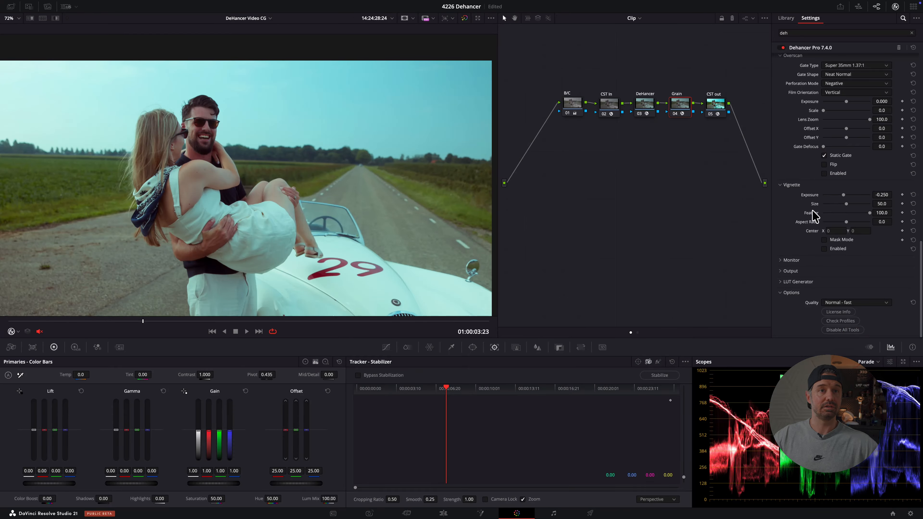
# - Enable Film Grain on the Grain node and set its profile to 65 mm ISO 50
pyautogui.scroll(10, 814, 216)
pyautogui.scroll(10, 813, 215)
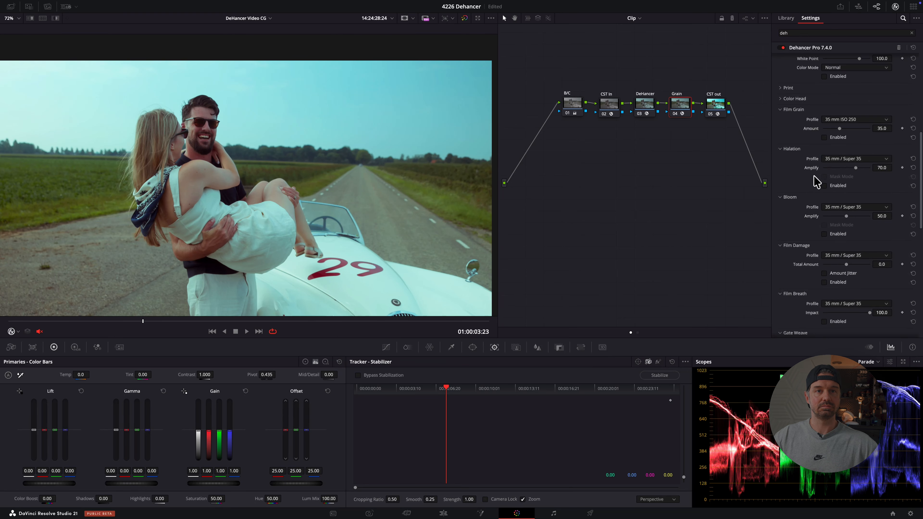
pyautogui.click(825, 137)
pyautogui.click(844, 120)
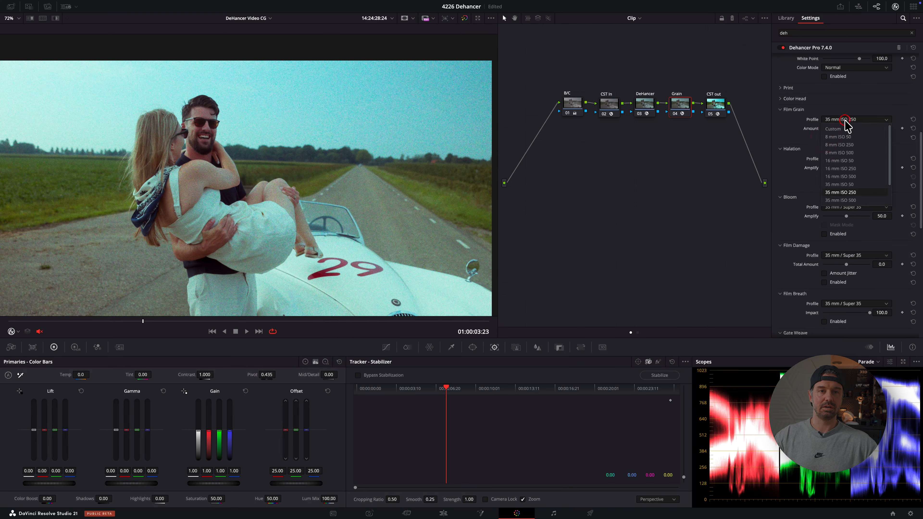
pyautogui.scroll(-1, 855, 193)
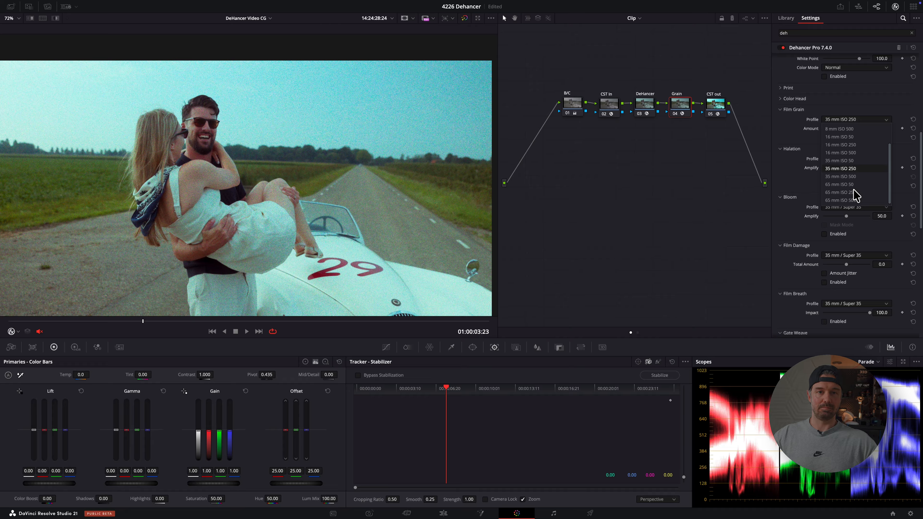
pyautogui.click(849, 185)
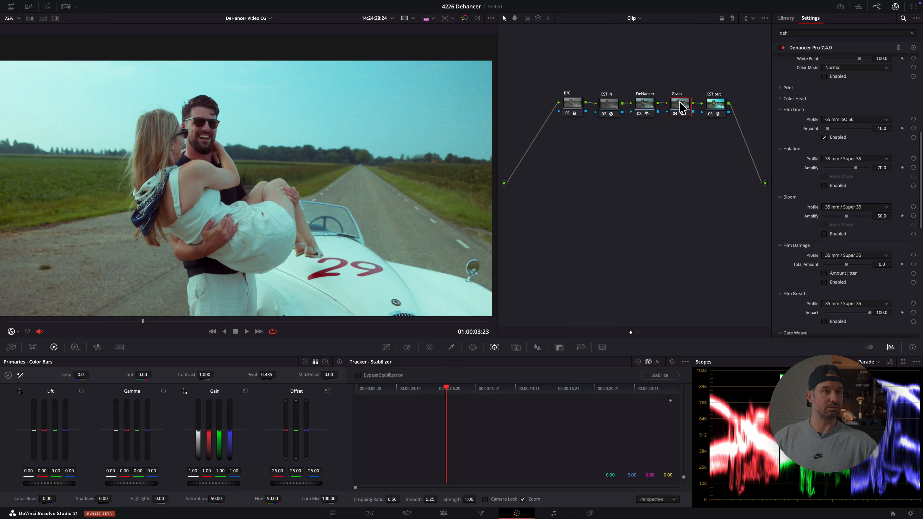
# - Toggle the Grain node to compare the image, leave it disabled, and play through the clip
pyautogui.hotkey('ctrl', 'd')
pyautogui.hotkey('ctrl', 'd')
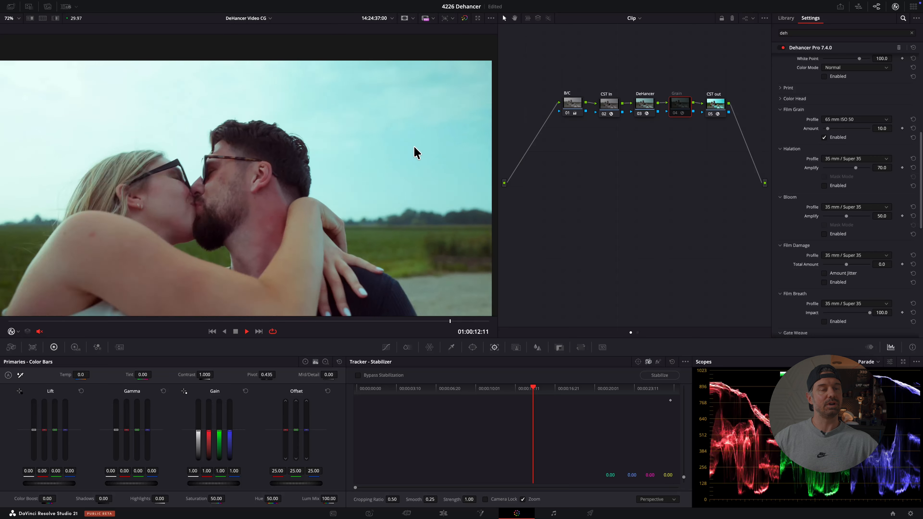
pyautogui.press('space')
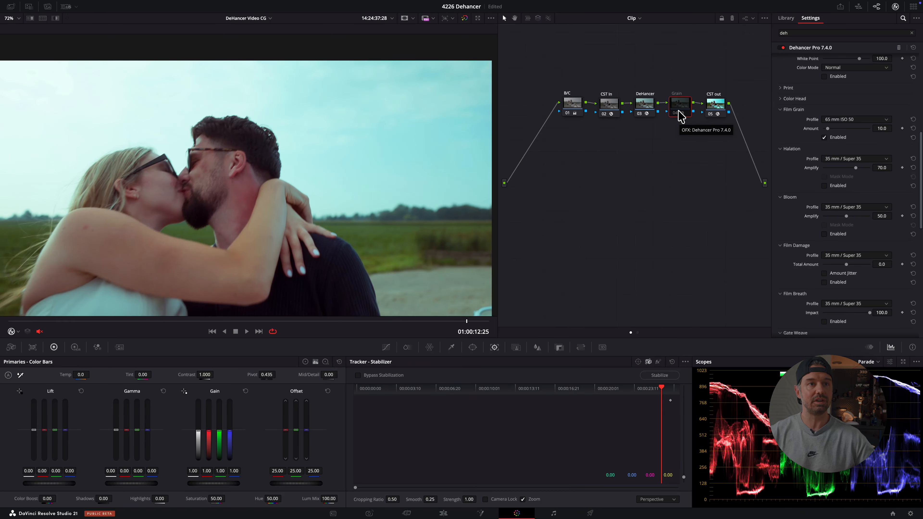
pyautogui.moveTo(564, 74); pyautogui.dragTo(741, 130)
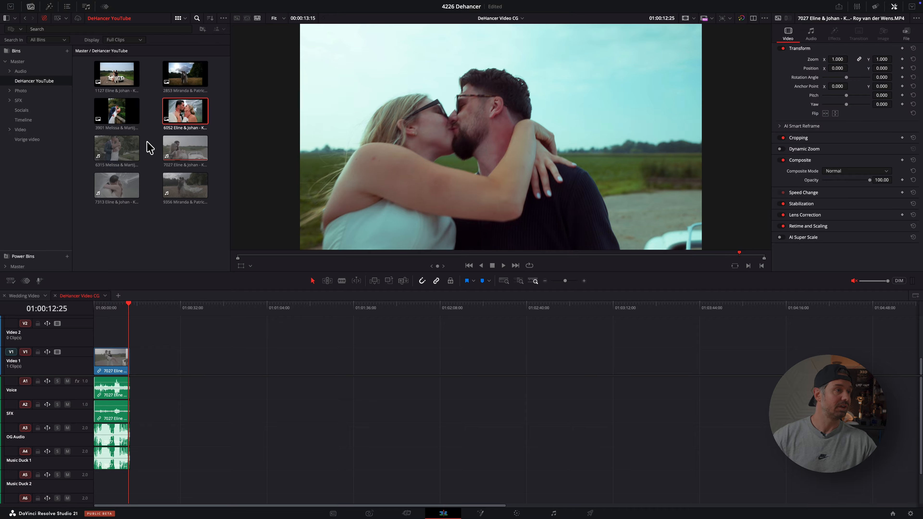
# - Add clip 7313 after the first clip on the timeline and open it for grading at 01:00:26:27
pyautogui.moveTo(120, 188); pyautogui.dragTo(151, 371)
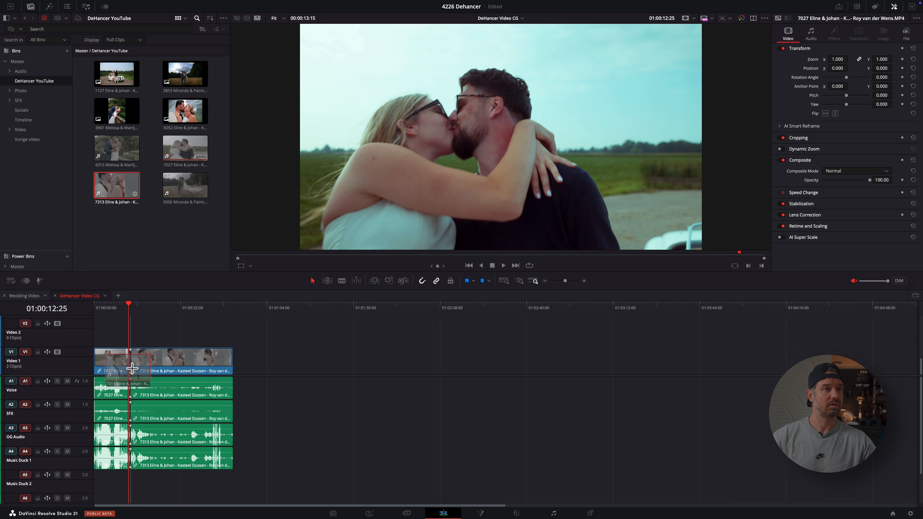
pyautogui.moveTo(146, 308); pyautogui.dragTo(167, 310)
pyautogui.click(195, 360)
pyautogui.hotkey('shift', '6')
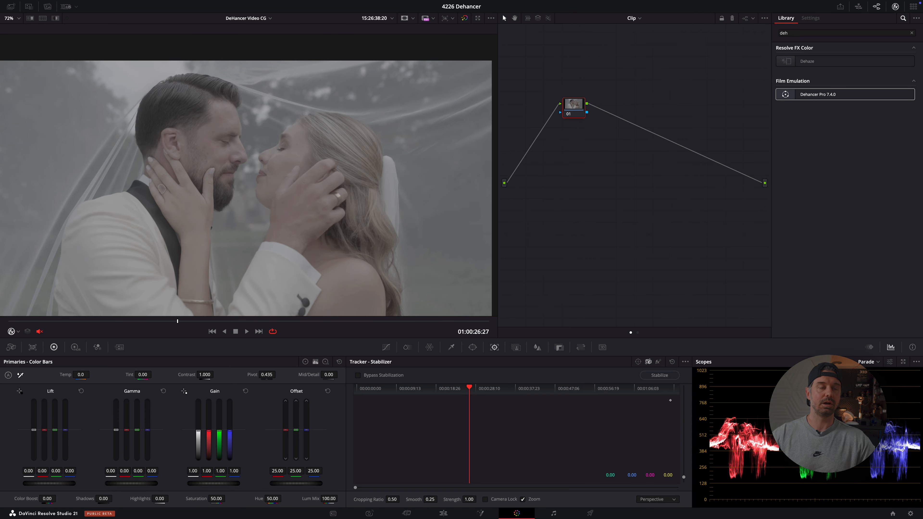
# - Move the new clip's first node slightly lower and add three serial nodes after it
pyautogui.moveTo(575, 106); pyautogui.dragTo(579, 137)
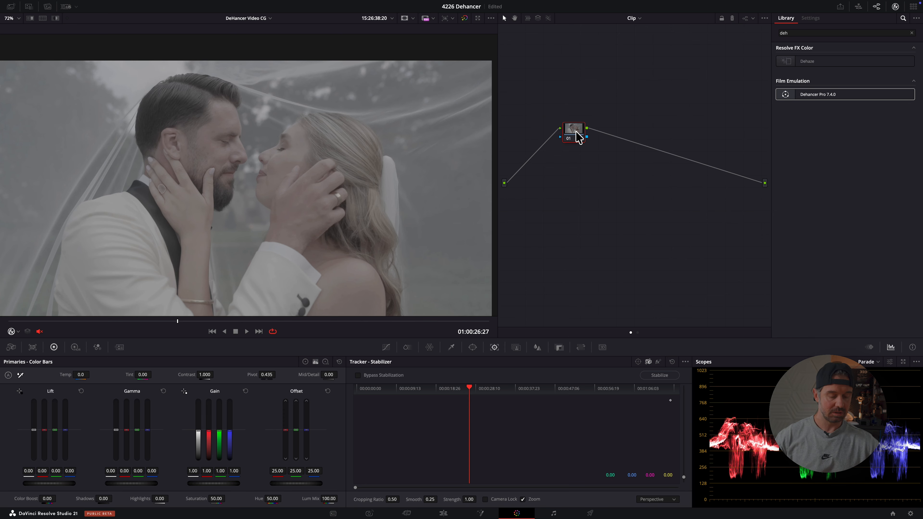
pyautogui.hotkey('alt', 's')
pyautogui.hotkey('alt', 's')
pyautogui.hotkey('alt', 's')
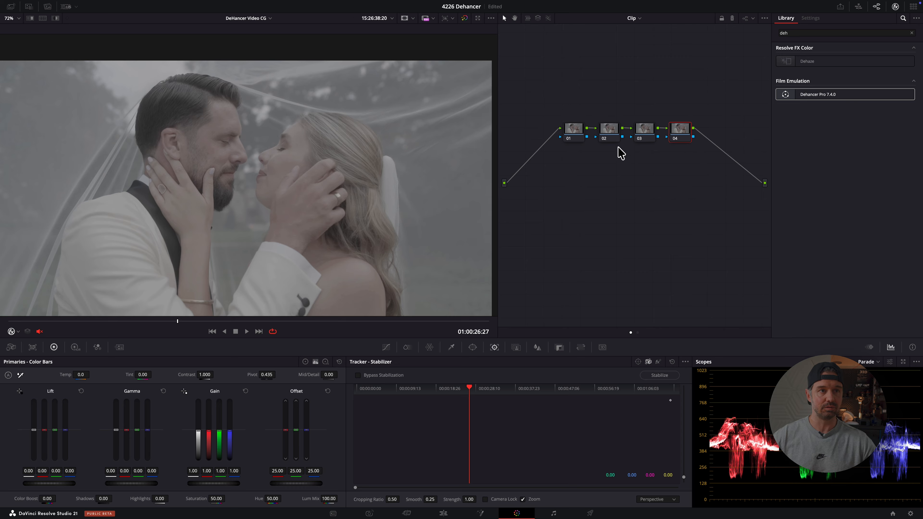
# - Label the four nodes B/C, CST, DeHancer and Grain in that order
pyautogui.rightClick(579, 137)
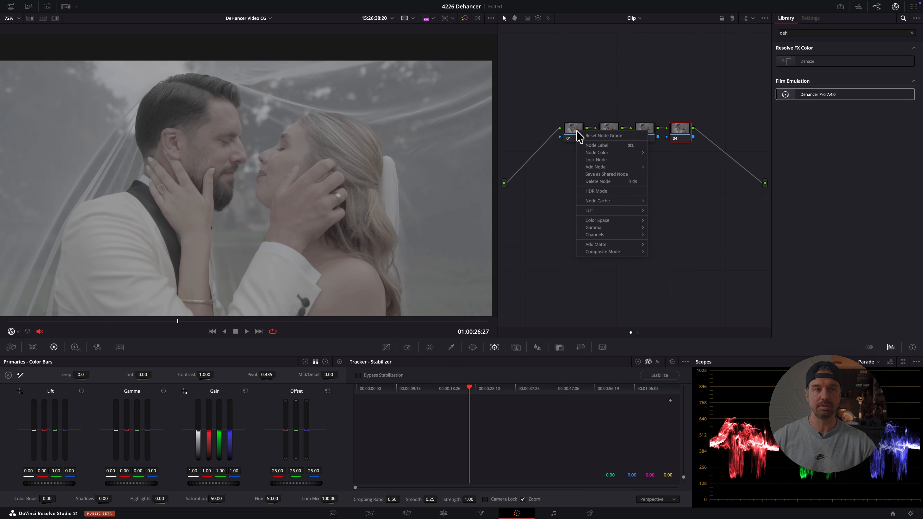
pyautogui.click(556, 163)
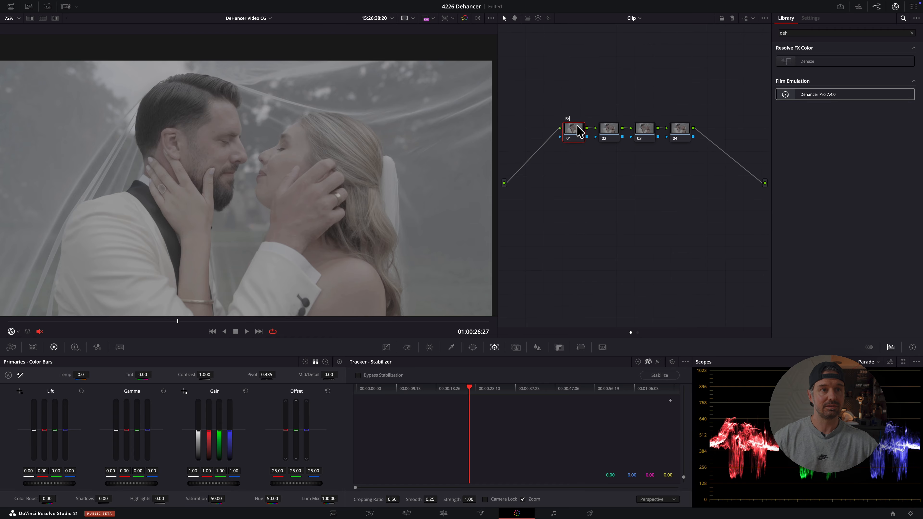
pyautogui.click(611, 132)
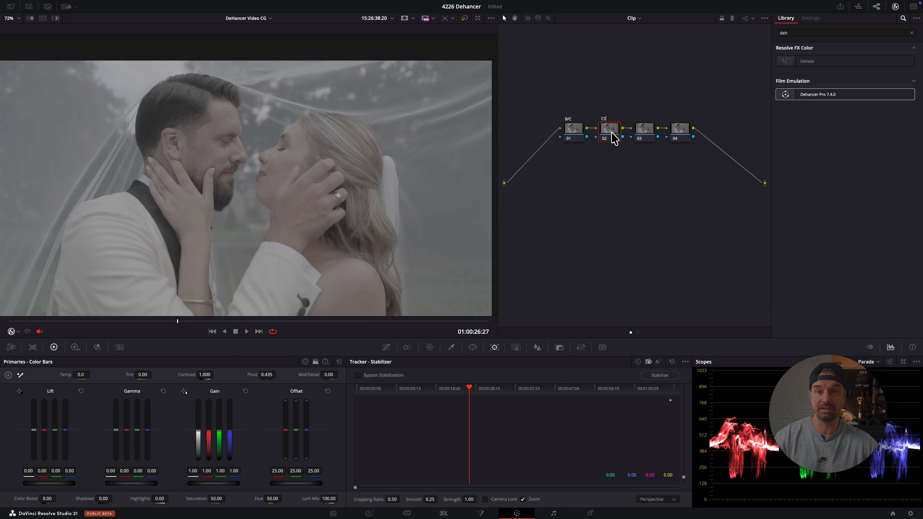
pyautogui.click(645, 133)
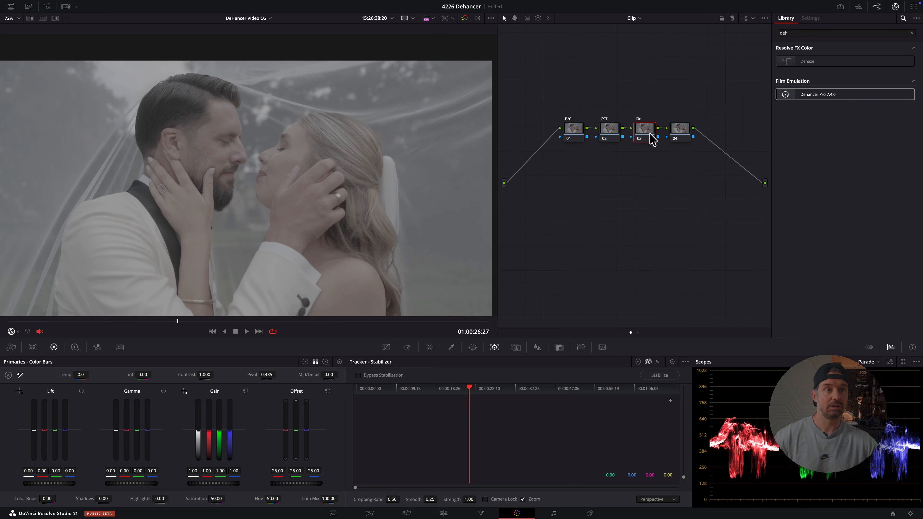
pyautogui.rightClick(679, 138)
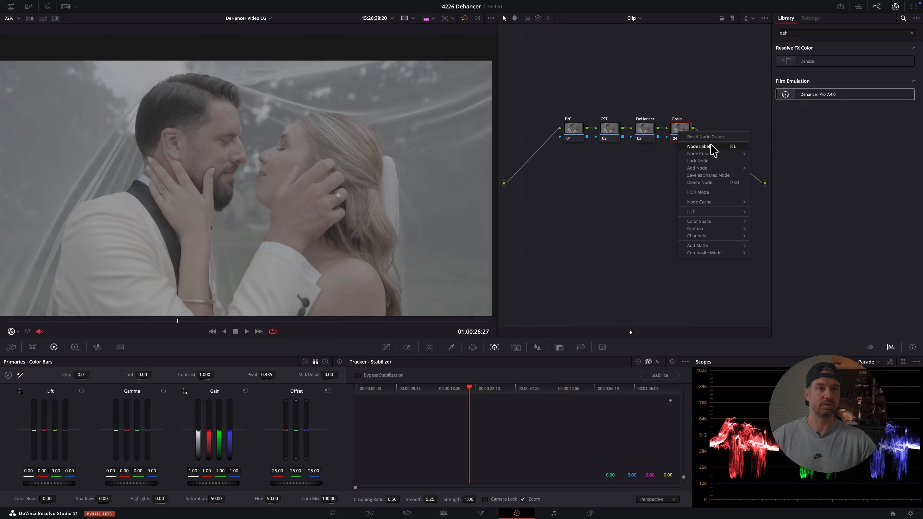
pyautogui.click(709, 115)
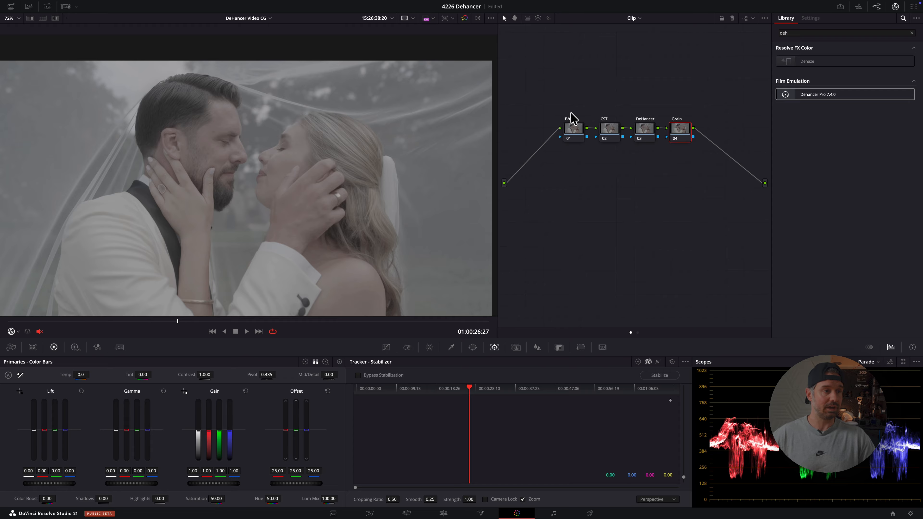
# - Check the timeline and output color spaces in the project's Color Management settings, and return to the clip's grade
pyautogui.hotkey('shift', '4')
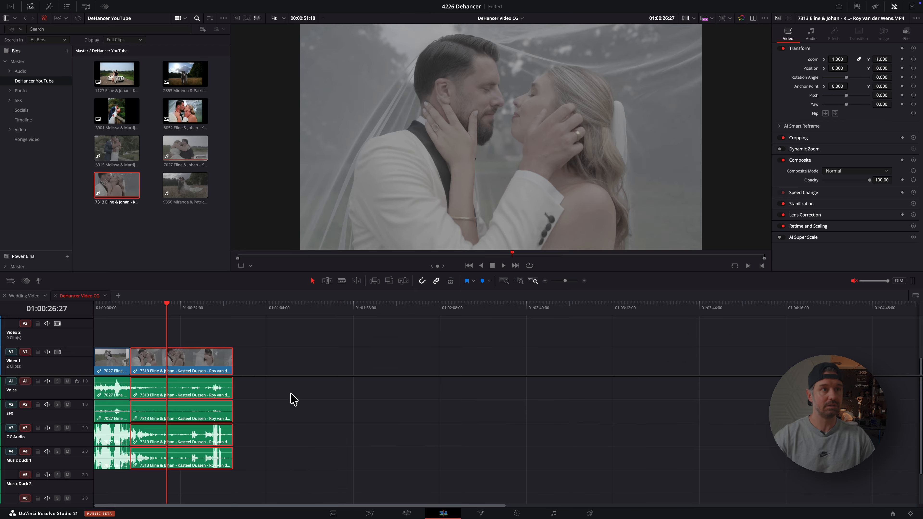
pyautogui.hotkey('shift', '9')
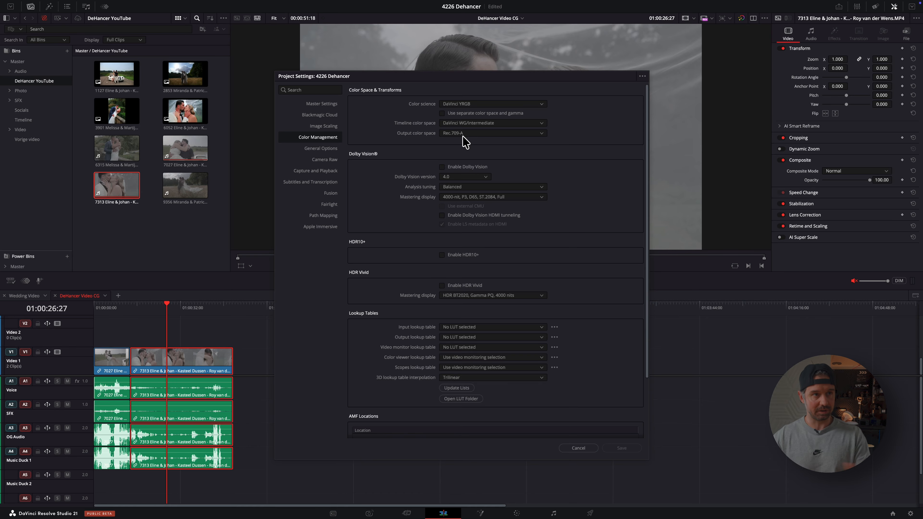
pyautogui.click(586, 451)
pyautogui.hotkey('shift', '6')
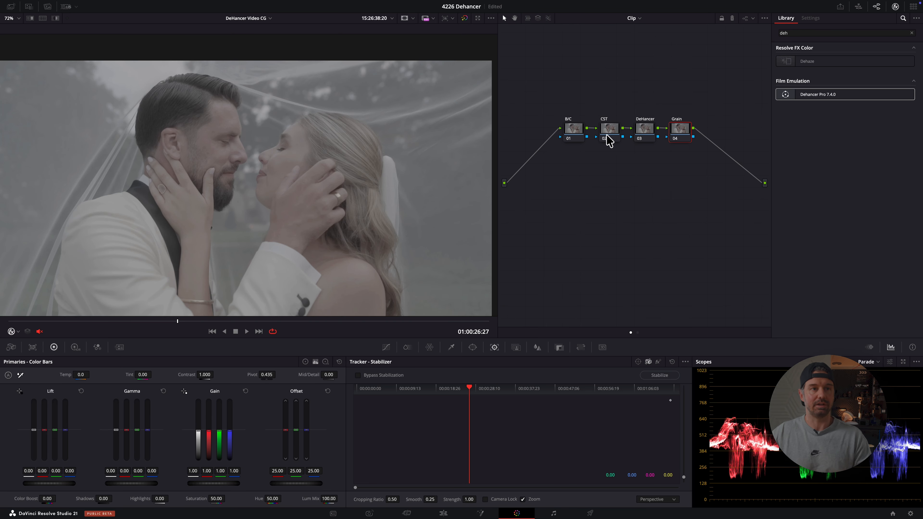
# - Find the Color Space Transform effect by searching for "color sp" and apply it to the CST node
pyautogui.moveTo(548, 94); pyautogui.dragTo(704, 166)
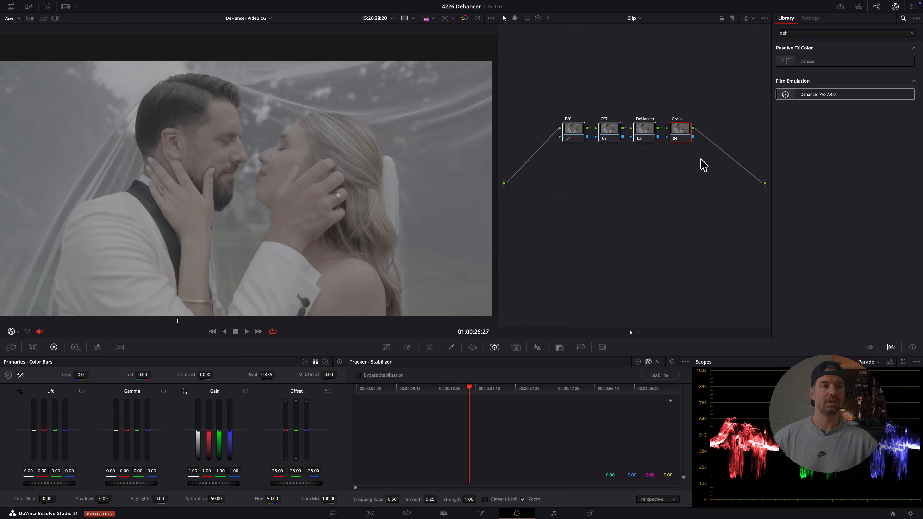
pyautogui.click(624, 115)
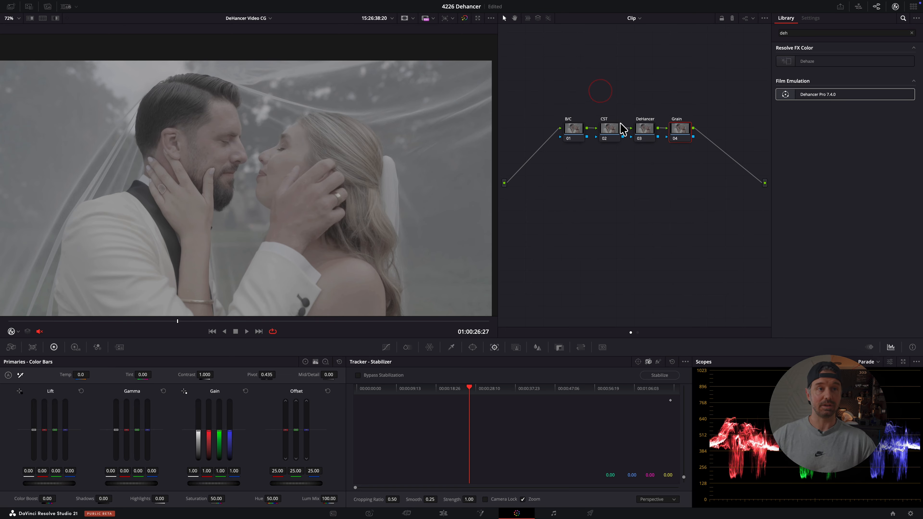
pyautogui.click(610, 132)
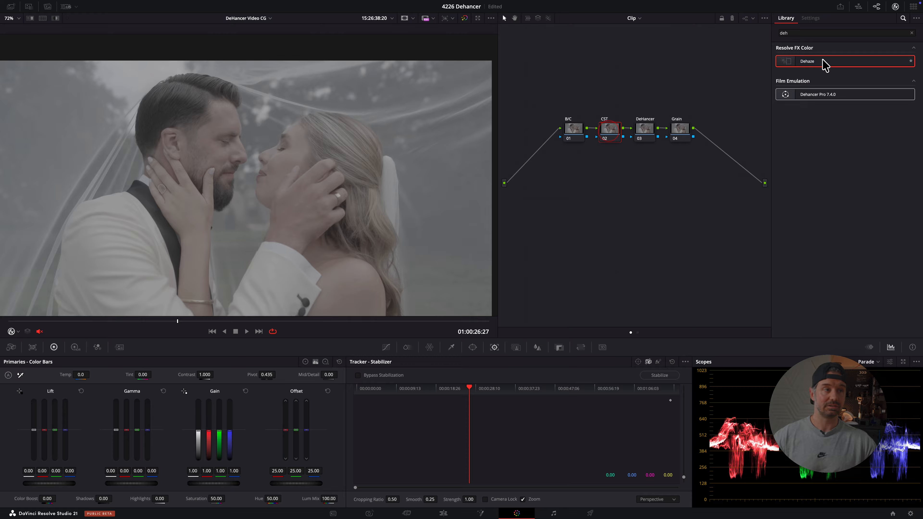
pyautogui.click(820, 32)
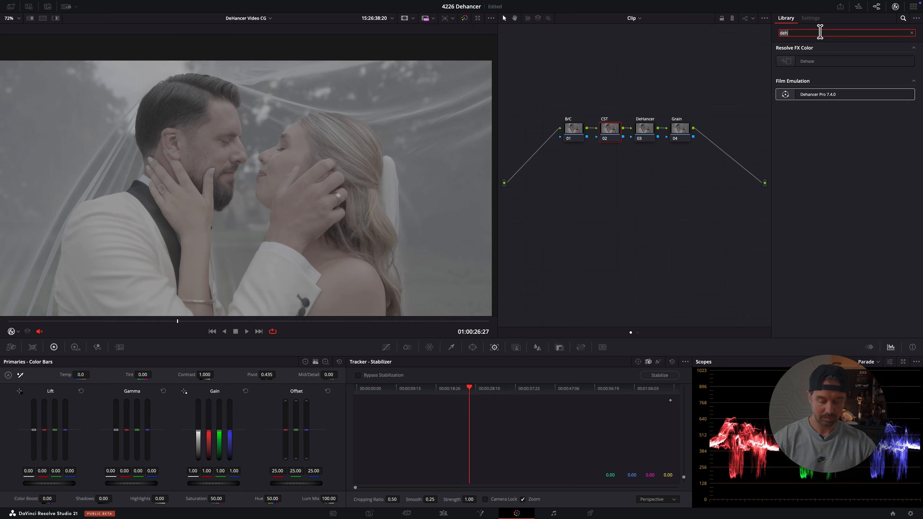
pyautogui.write('color sp')
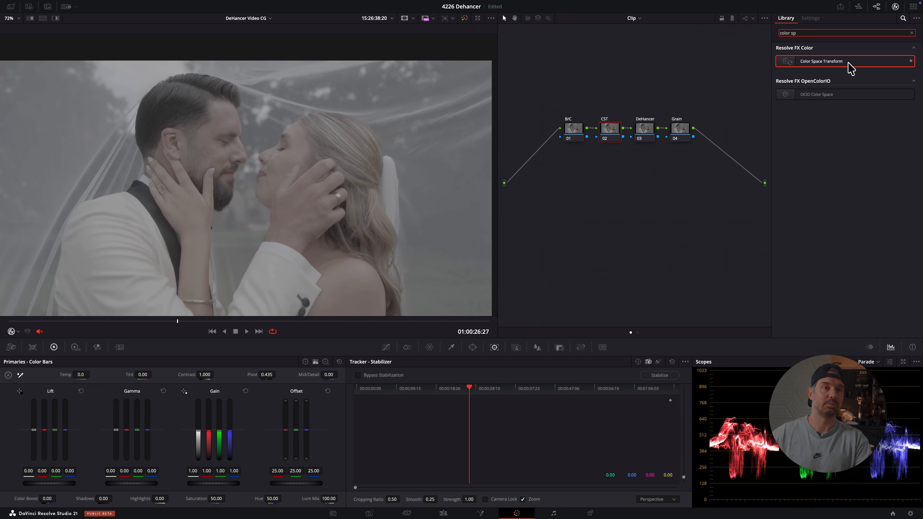
pyautogui.moveTo(850, 68); pyautogui.dragTo(612, 131)
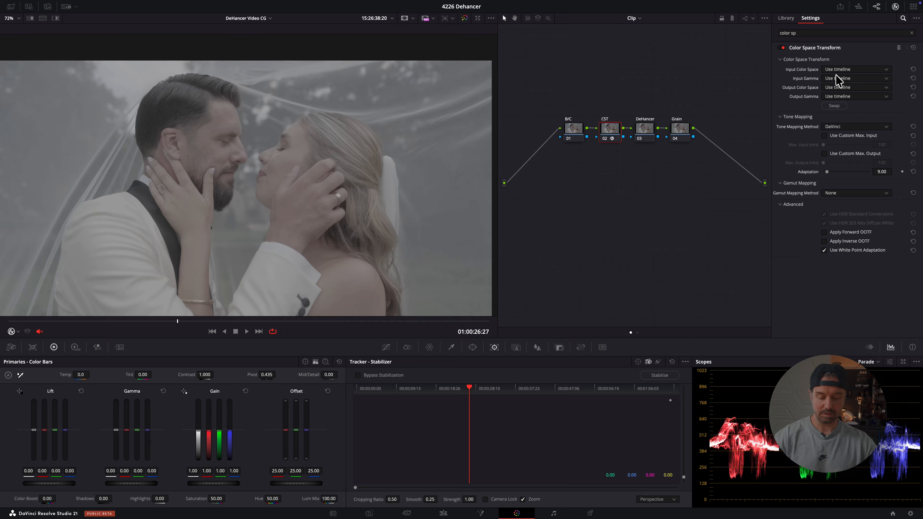
# - Review the timeline and output color spaces in the project's Color Management settings without changing them
pyautogui.click(677, 205)
pyautogui.hotkey('shift', '9')
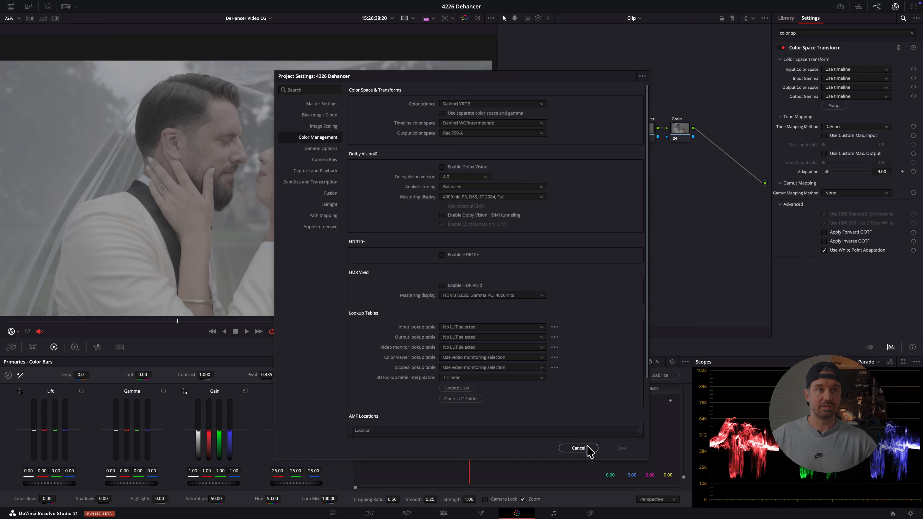
pyautogui.click(579, 448)
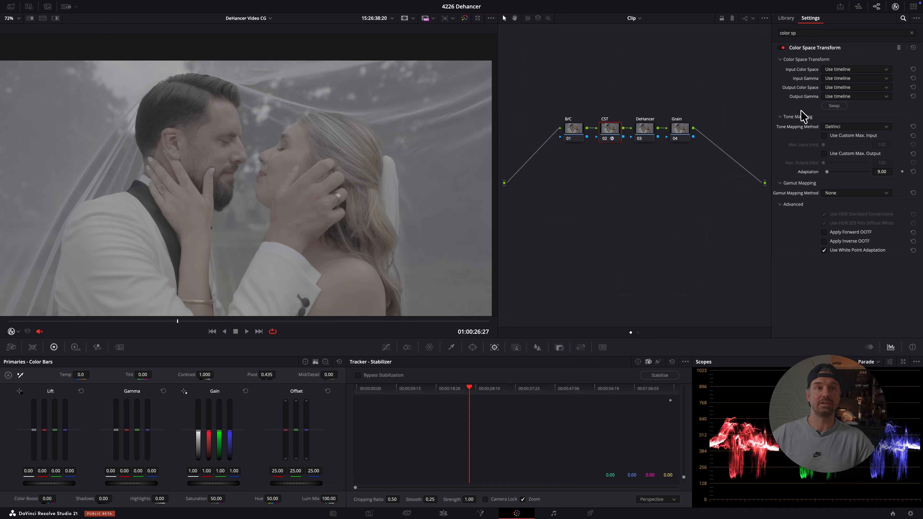
# - Set the Color Space Transform's output color space to Rec.709 and its output gamma to Gamma 2.4
pyautogui.click(840, 88)
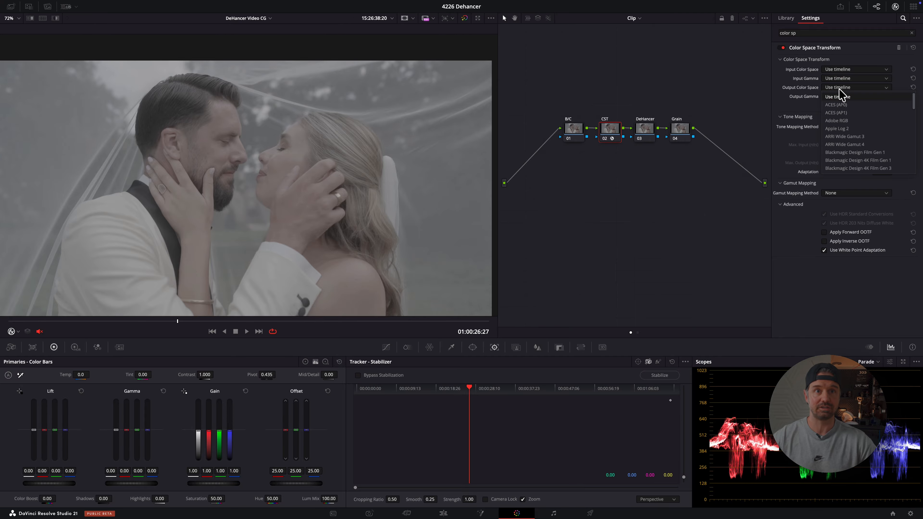
pyautogui.scroll(-5, 841, 94)
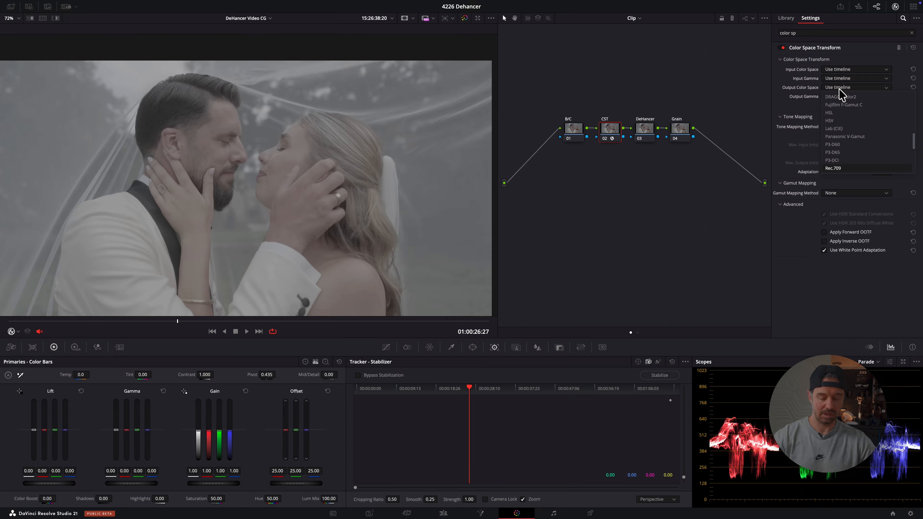
pyautogui.press('Return')
pyautogui.click(842, 96)
pyautogui.scroll(-5, 844, 103)
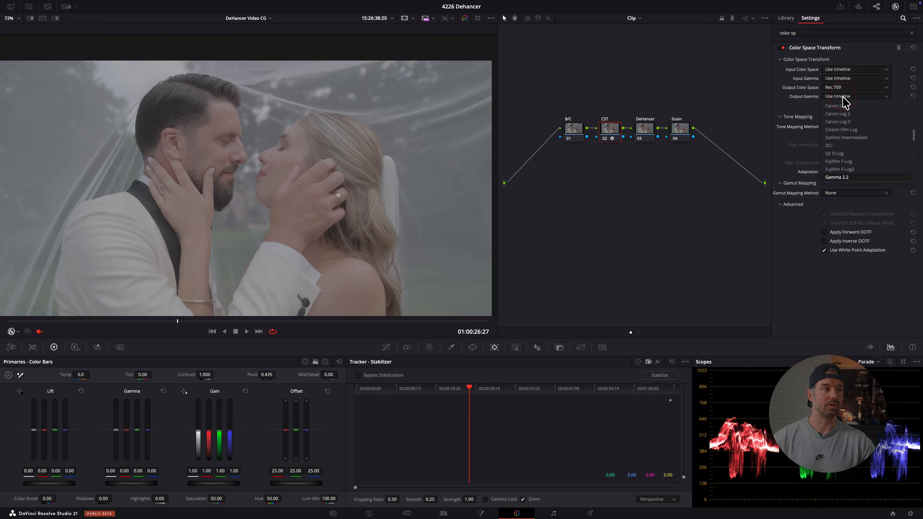
pyautogui.click(844, 103)
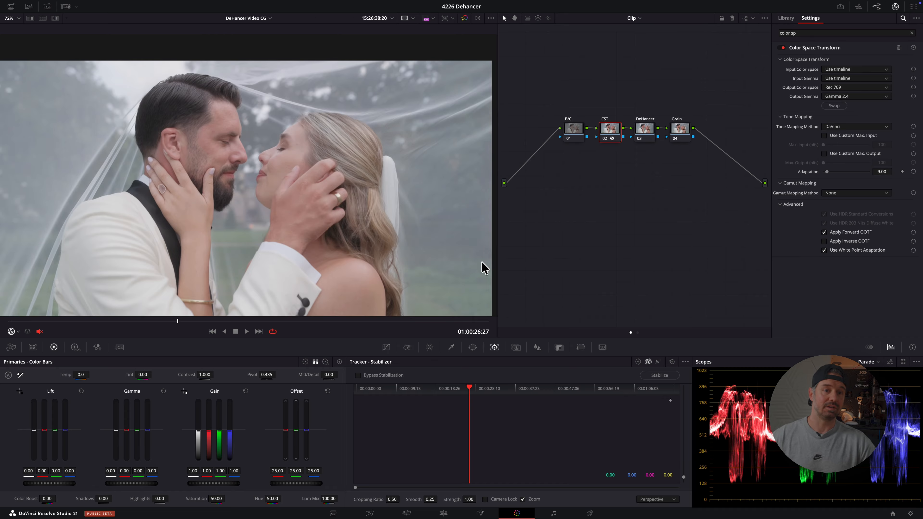
pyautogui.click(572, 129)
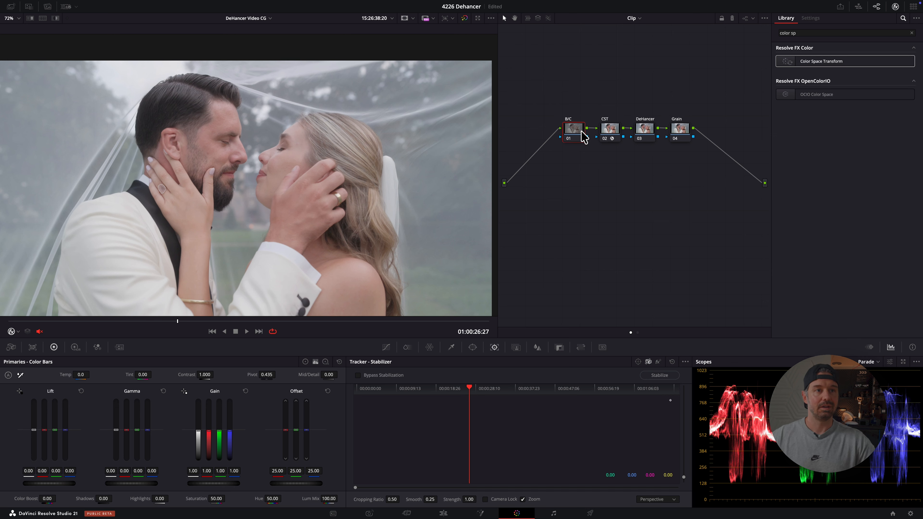
pyautogui.click(611, 130)
pyautogui.click(650, 132)
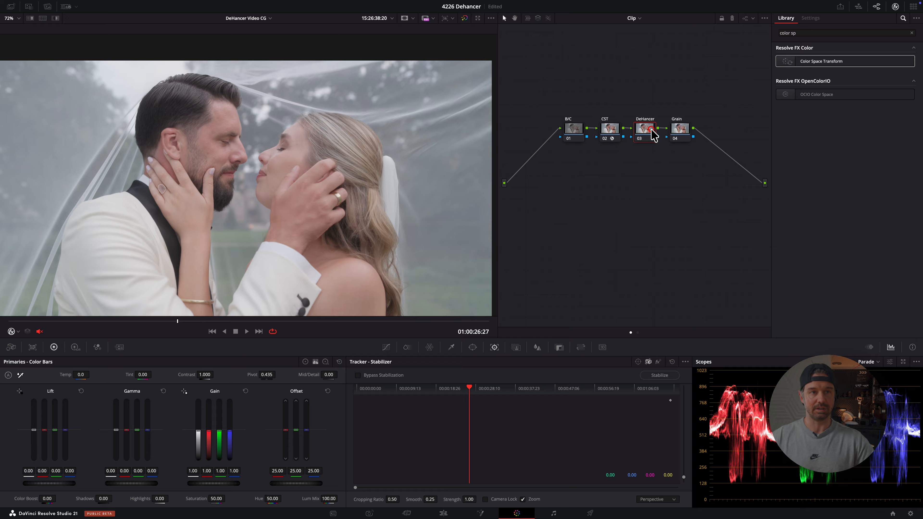
pyautogui.click(680, 130)
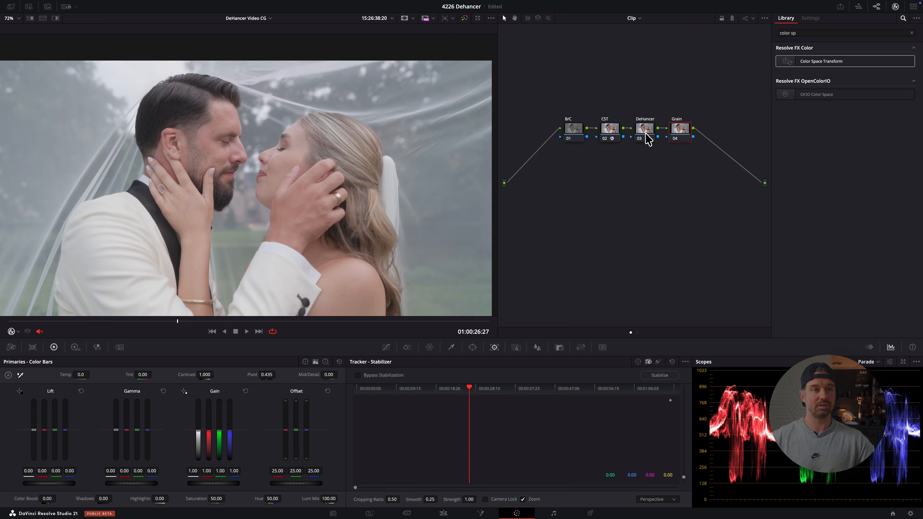
pyautogui.click(612, 131)
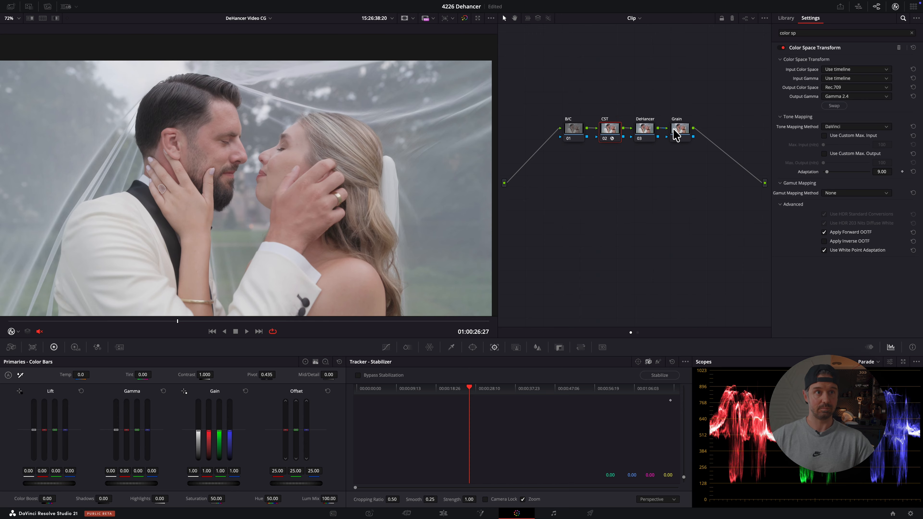
# - Disable all four nodes, and re-enable only the CST node
pyautogui.moveTo(558, 110); pyautogui.dragTo(792, 221)
pyautogui.press('super+d')
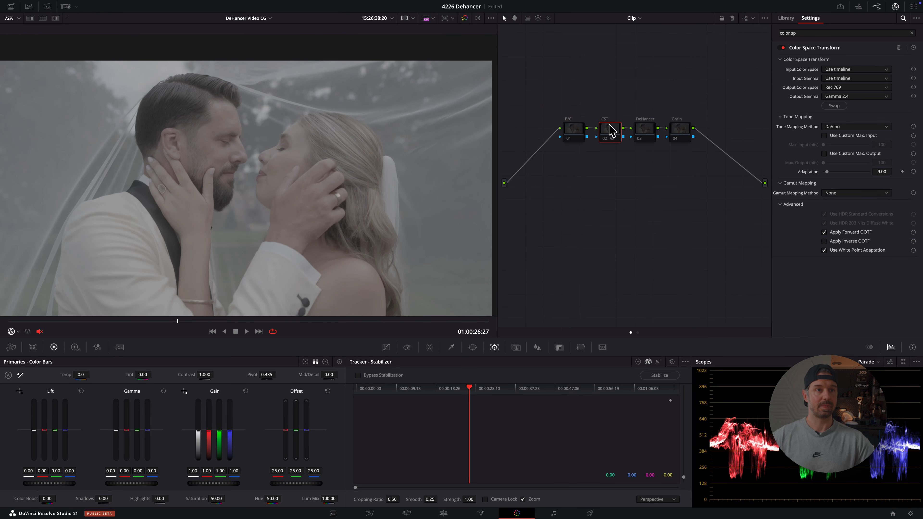
pyautogui.press('super+d')
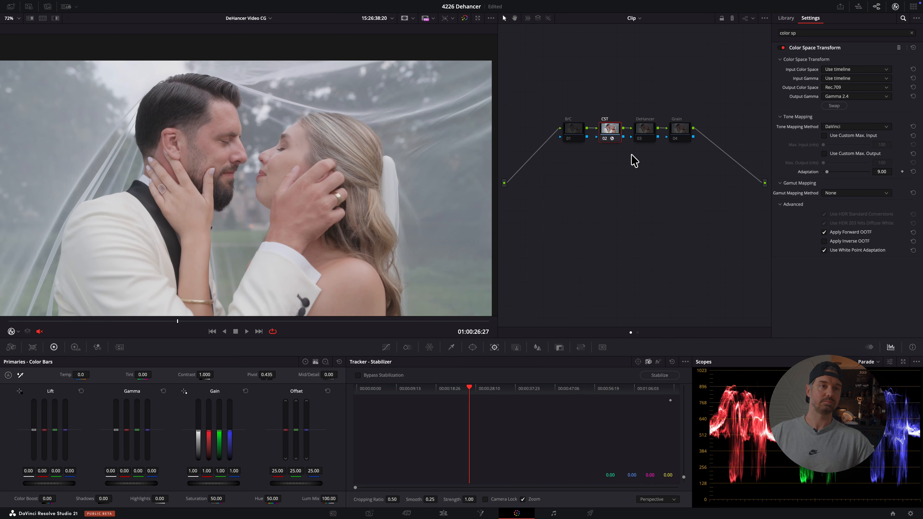
# - Enable the B/C node and lower its gamma to -0.06 and its gain to 0.90
pyautogui.click(576, 135)
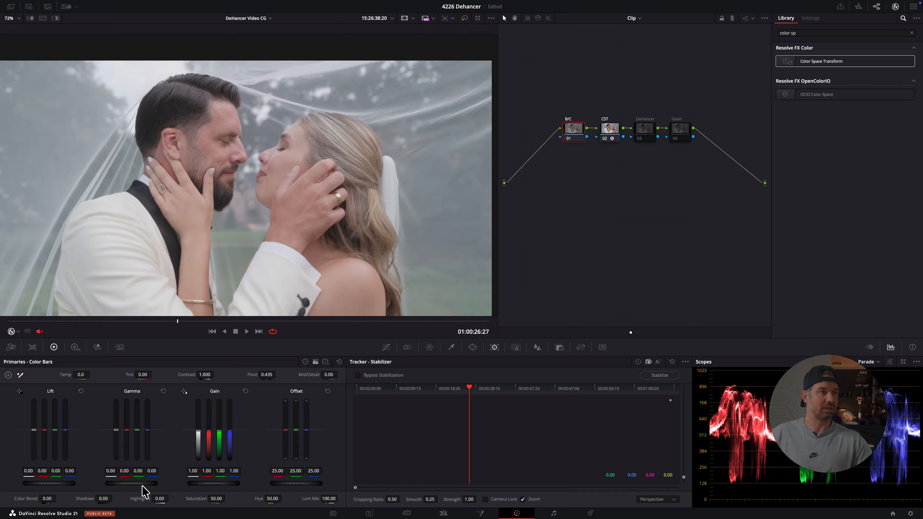
pyautogui.moveTo(142, 486); pyautogui.dragTo(129, 485)
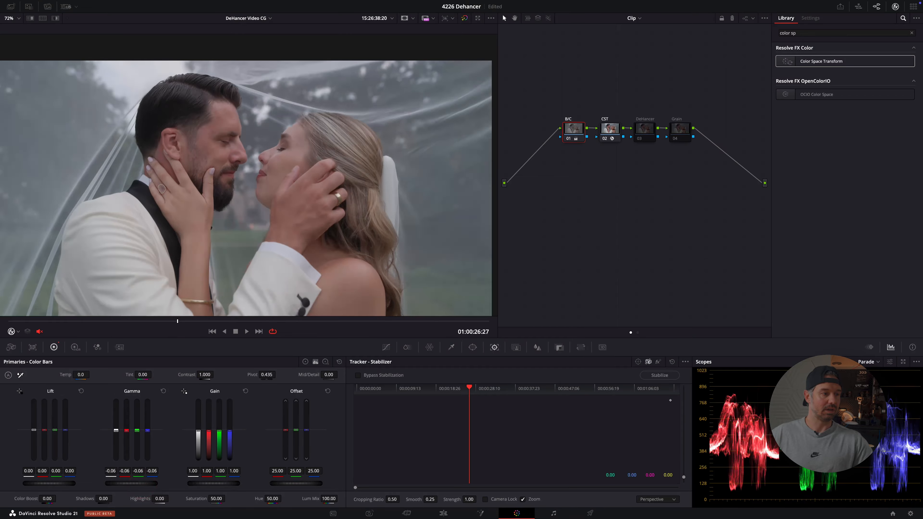
pyautogui.moveTo(225, 483); pyautogui.dragTo(211, 484)
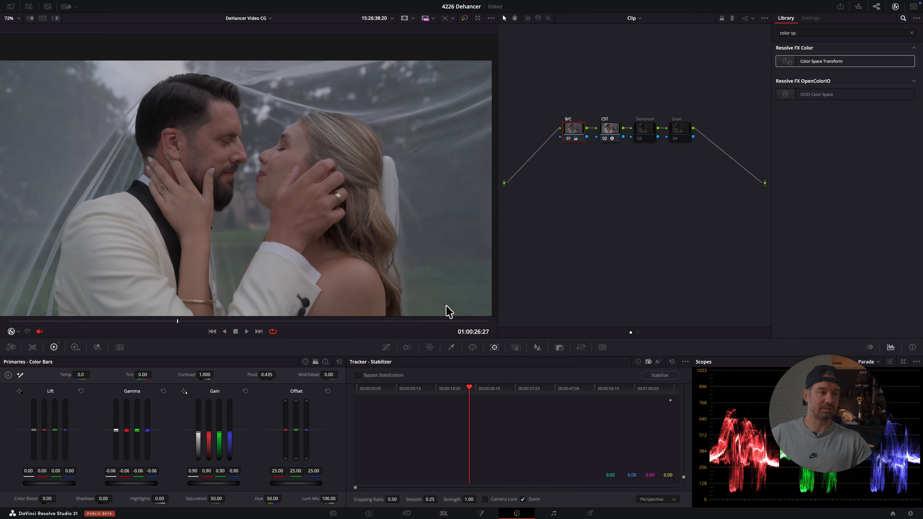
# - Try a custom curve on the B/C node with an anchored midtone, slightly lowered highlights and slightly lifted shadows
pyautogui.click(386, 347)
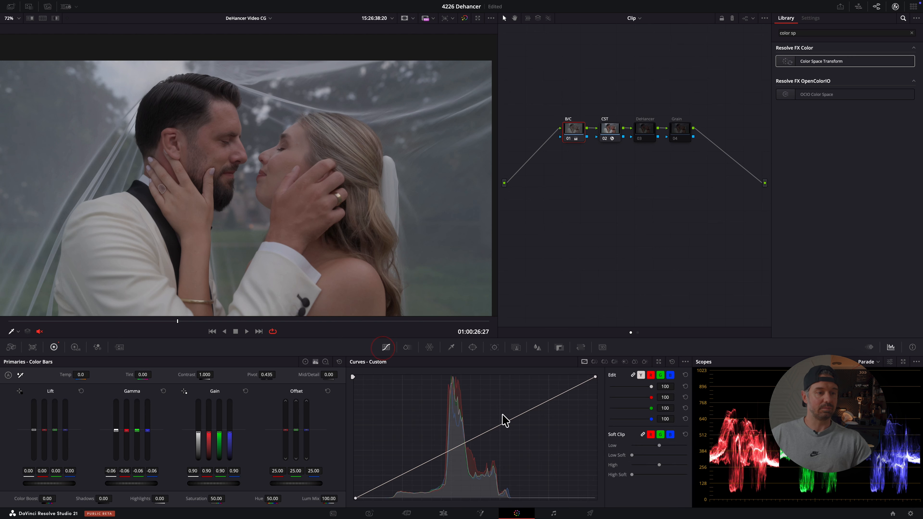
pyautogui.click(472, 438)
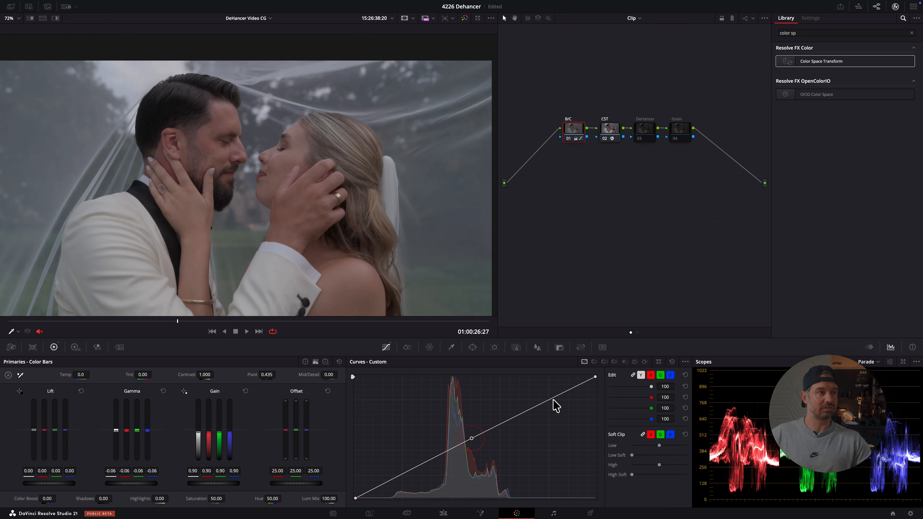
pyautogui.moveTo(551, 401)
pyautogui.mouseDown()
pyautogui.moveTo(542, 391)
pyautogui.moveTo(553, 403)
pyautogui.mouseUp()
pyautogui.moveTo(398, 477)
pyautogui.mouseDown()
pyautogui.moveTo(392, 469)
pyautogui.moveTo(399, 476)
pyautogui.mouseUp()
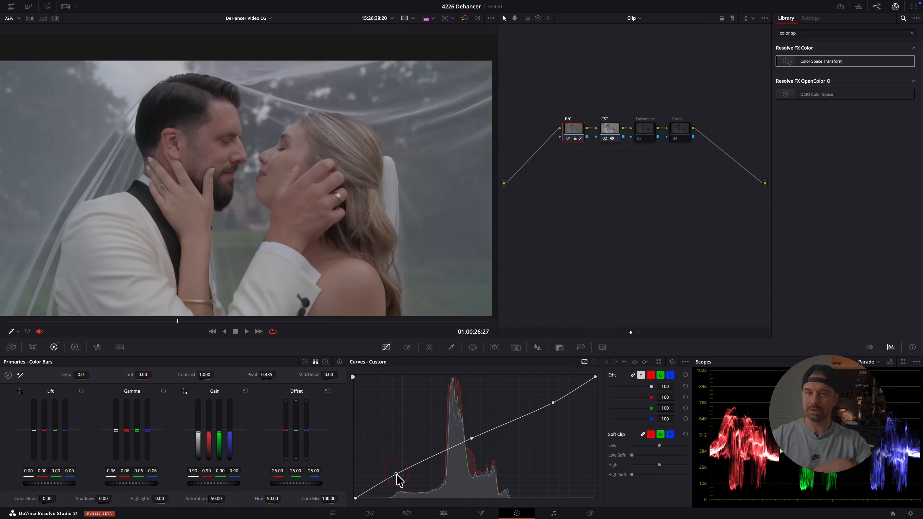
# - Enable the DeHancer node, search the effects for "dehanc" and apply Dehancer Pro 7.4.0 to it
pyautogui.click(647, 130)
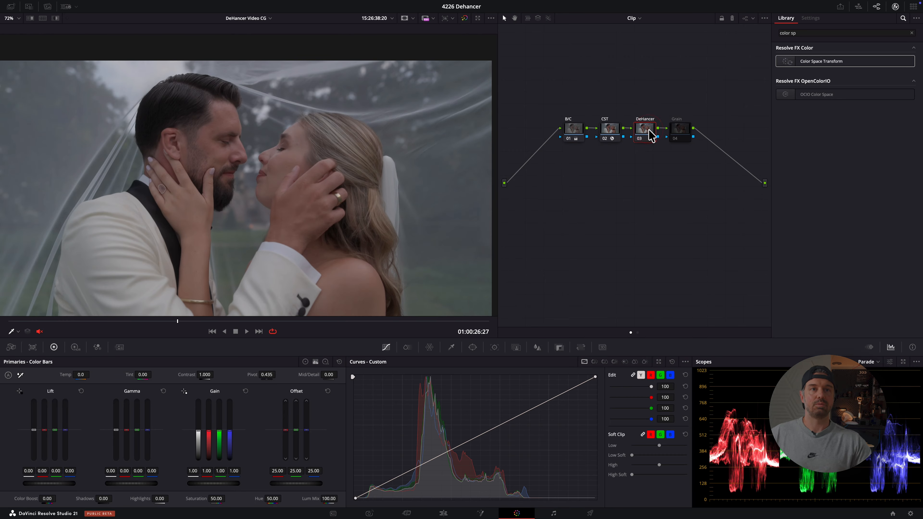
pyautogui.click(822, 33)
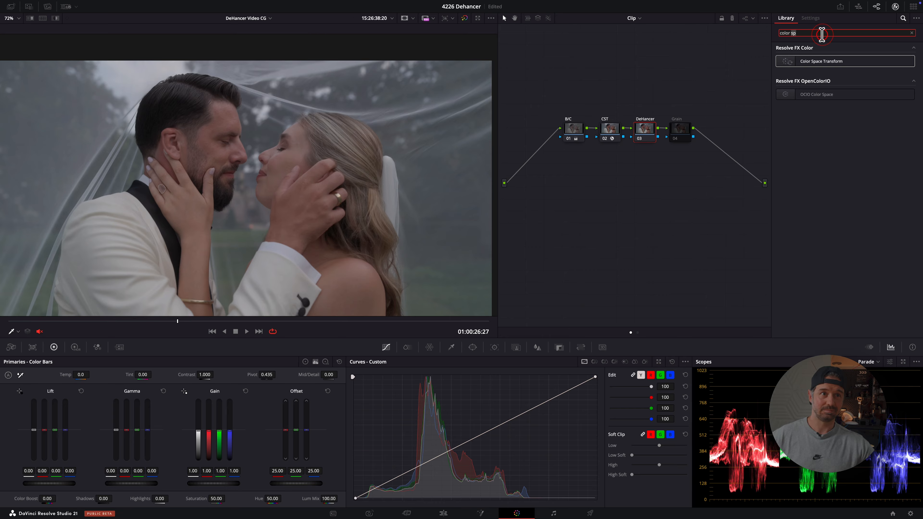
pyautogui.press('BackSpace')
pyautogui.press('BackSpace')
pyautogui.write('Dehan')
pyautogui.hotkey('ctrl', 'a')
pyautogui.press('BackSpace')
pyautogui.write('dehanc')
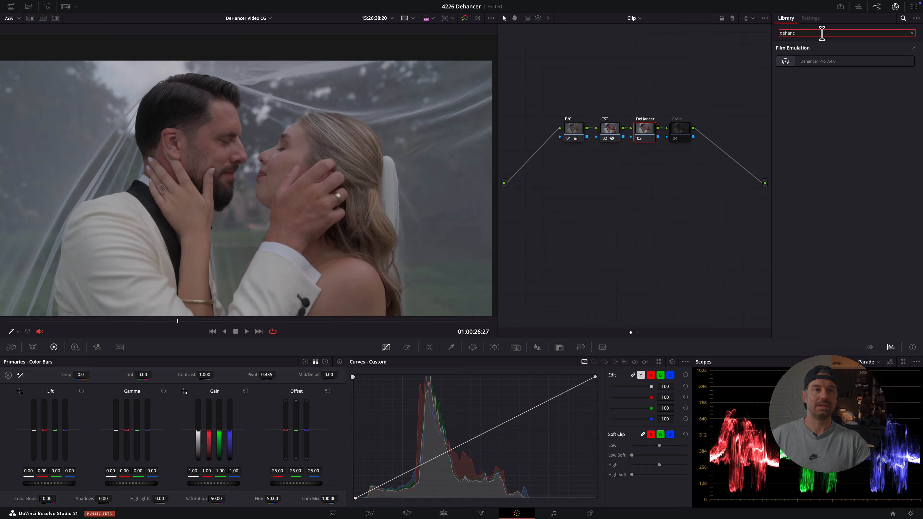
pyautogui.moveTo(831, 66); pyautogui.dragTo(650, 135)
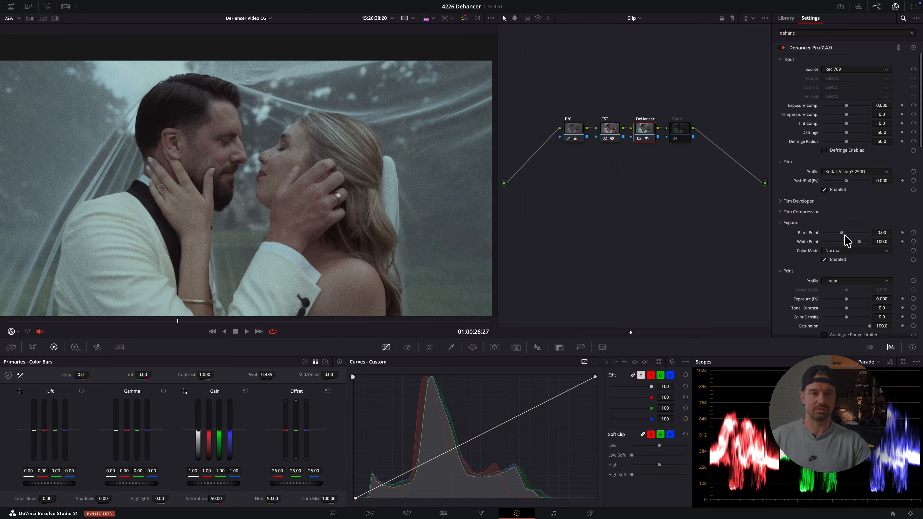
# - Disable all of Dehancer's tools at once from its options on the DeHancer node
pyautogui.scroll(-10, 845, 240)
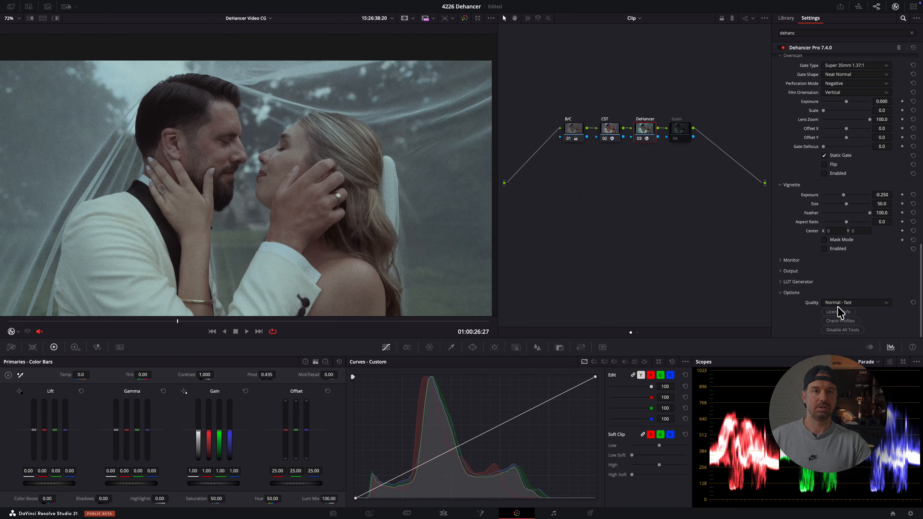
pyautogui.click(858, 331)
pyautogui.scroll(10, 836, 218)
pyautogui.click(648, 132)
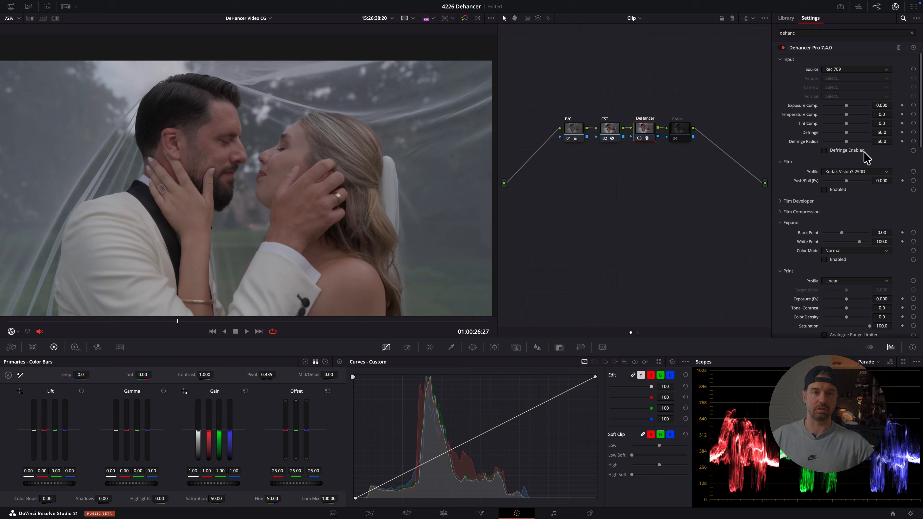
# - Set Dehancer's film profile to Kodak Pro Image 100 and enable the film emulation
pyautogui.click(836, 172)
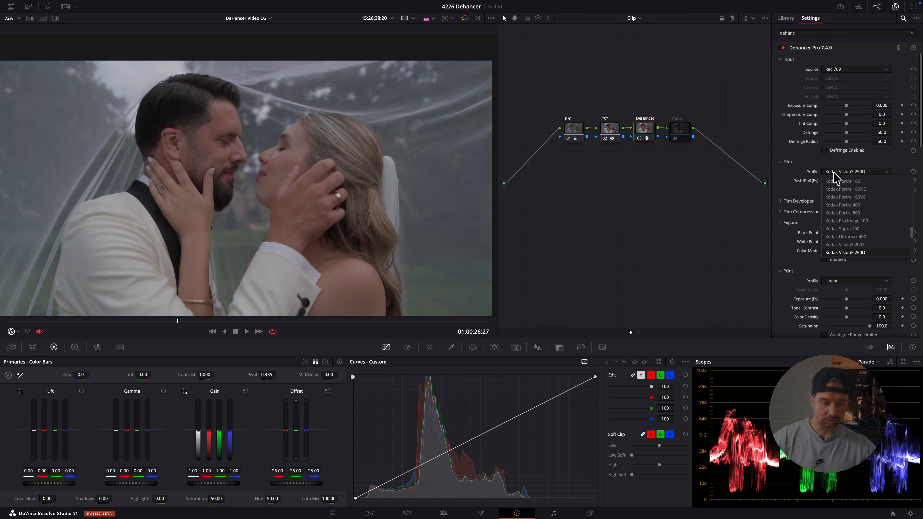
pyautogui.press('Down')
pyautogui.press('Down')
pyautogui.press('Down')
pyautogui.press('Down')
pyautogui.press('Down')
pyautogui.press('Down')
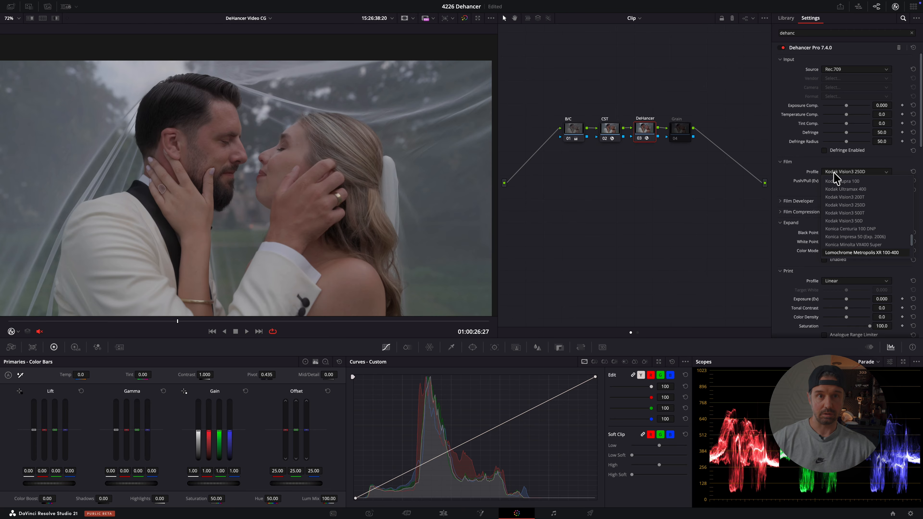
pyautogui.scroll(3, 856, 215)
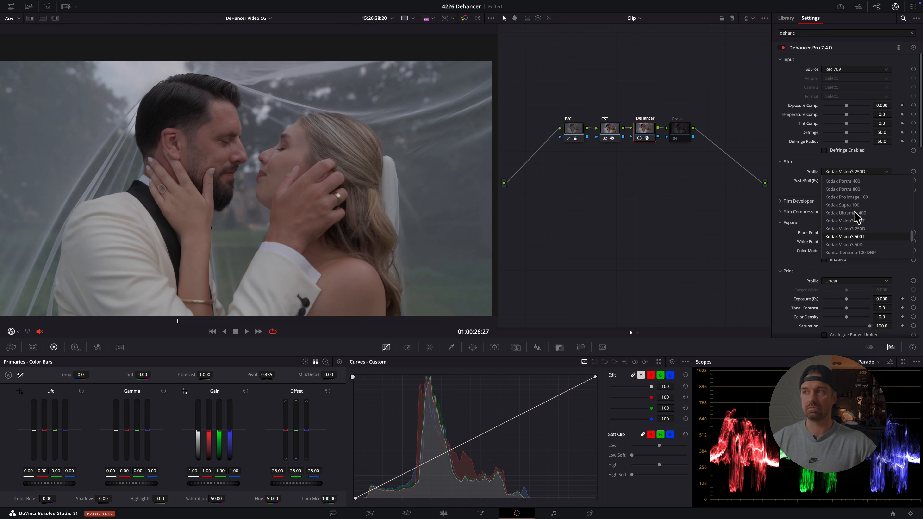
pyautogui.click(851, 197)
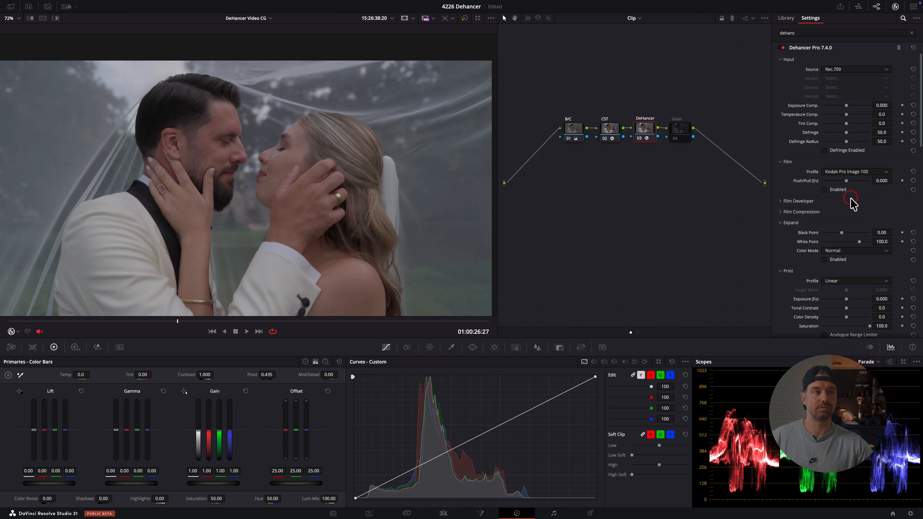
pyautogui.click(824, 190)
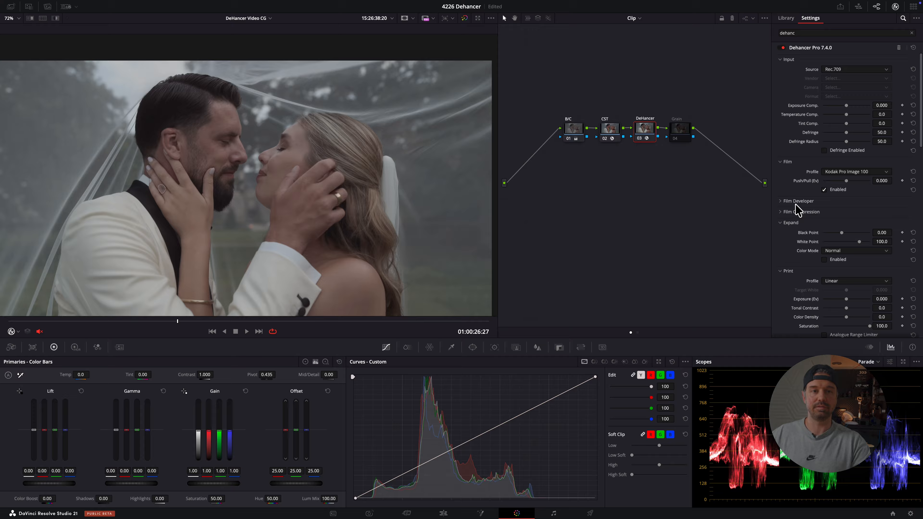
# - Enable Film Developer on the DeHancer node and raise its Color Boost to 79.8
pyautogui.click(781, 201)
pyautogui.scroll(-2, 831, 207)
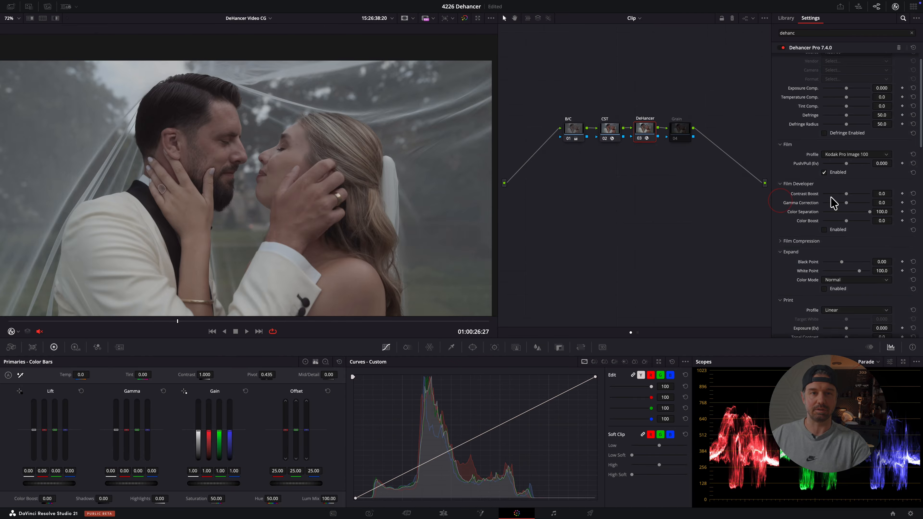
pyautogui.click(825, 215)
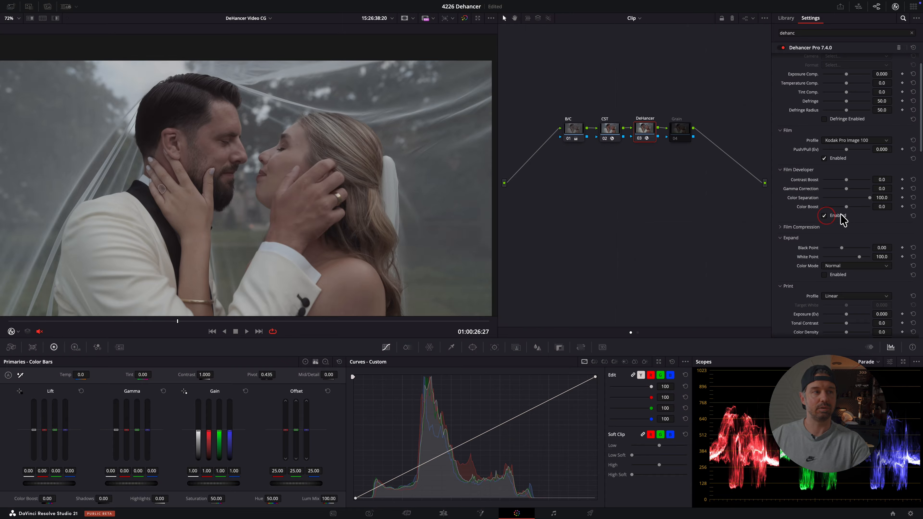
pyautogui.moveTo(847, 206); pyautogui.dragTo(866, 209)
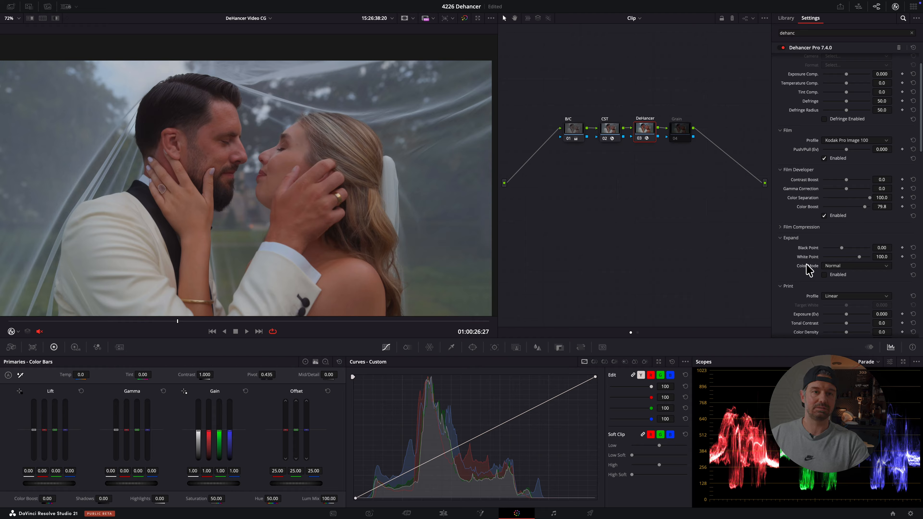
# - Enable Dehancer's Expand tool and raise its Black Point to 3.26
pyautogui.click(825, 275)
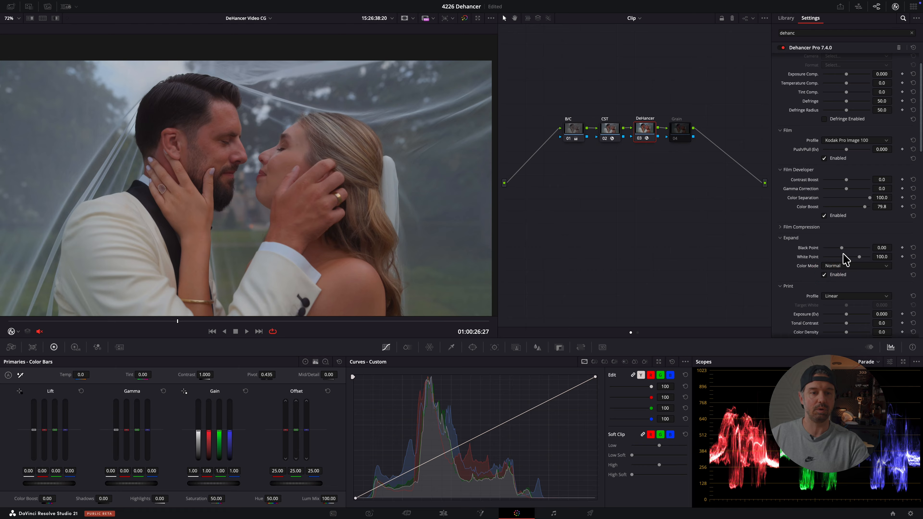
pyautogui.moveTo(842, 248); pyautogui.dragTo(843, 247)
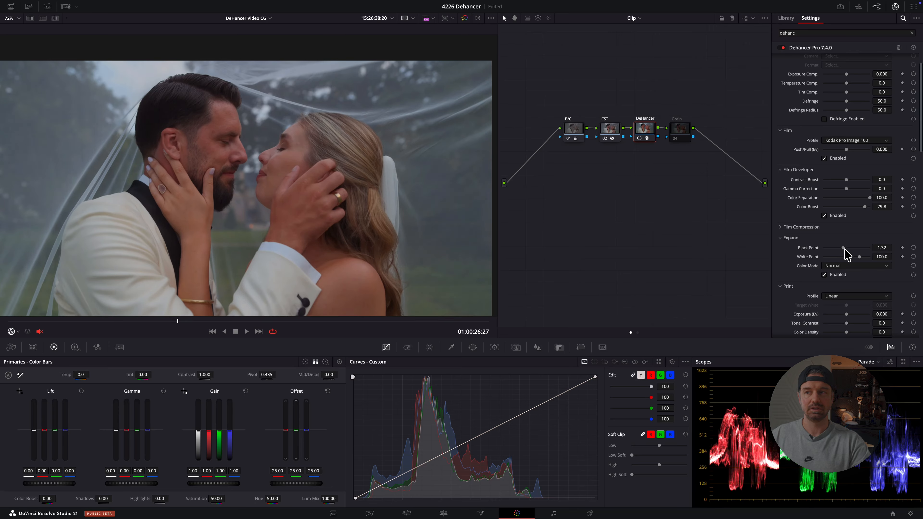
pyautogui.moveTo(844, 248); pyautogui.dragTo(845, 248)
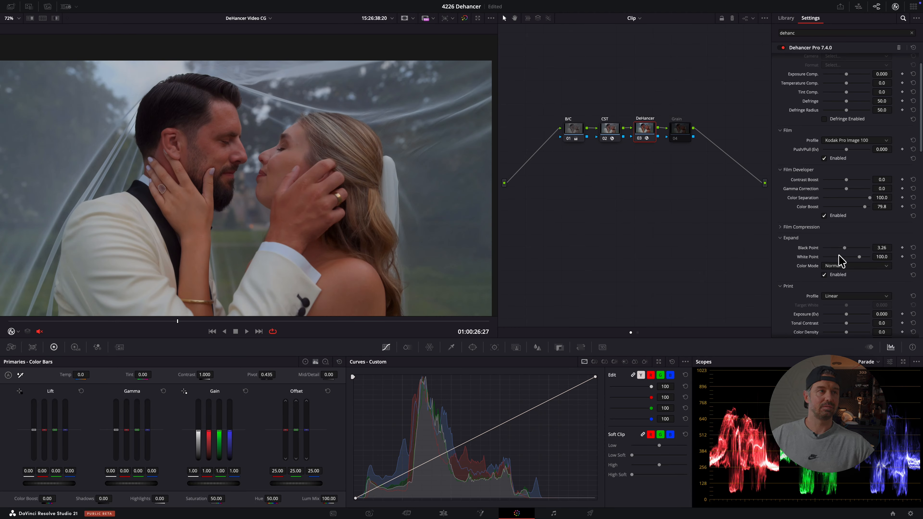
# - Compare the clip in full screen with the whole grade bypassed and enabled
pyautogui.click(679, 132)
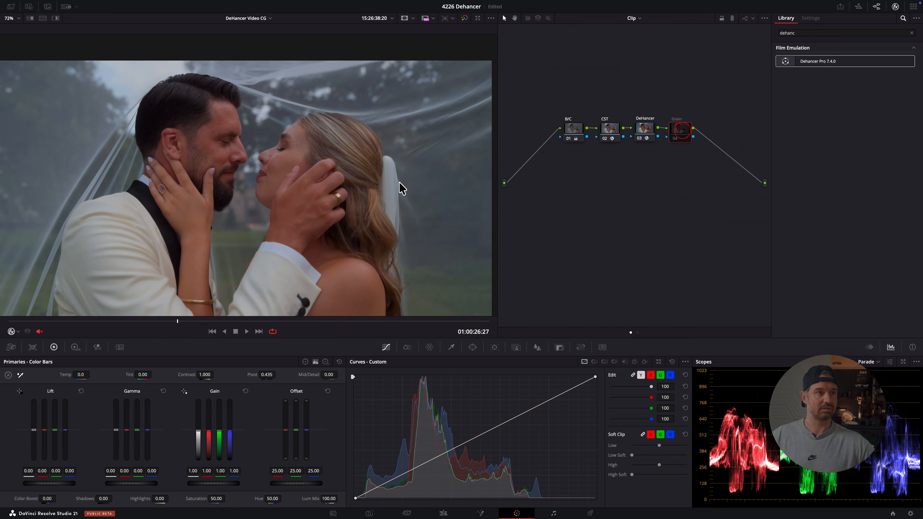
pyautogui.press('p')
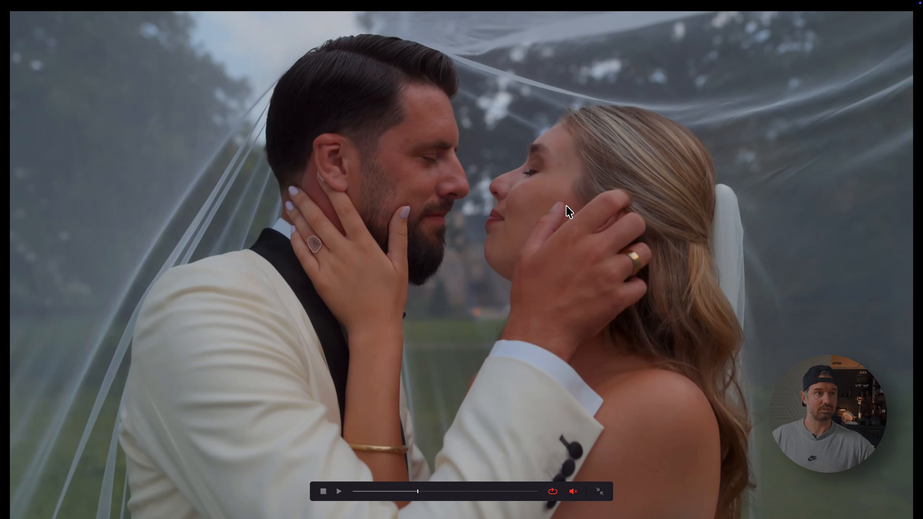
pyautogui.hotkey('shift', 'd')
pyautogui.hotkey('shift', 'd')
pyautogui.hotkey('shift', 'd')
pyautogui.hotkey('shift', 'd')
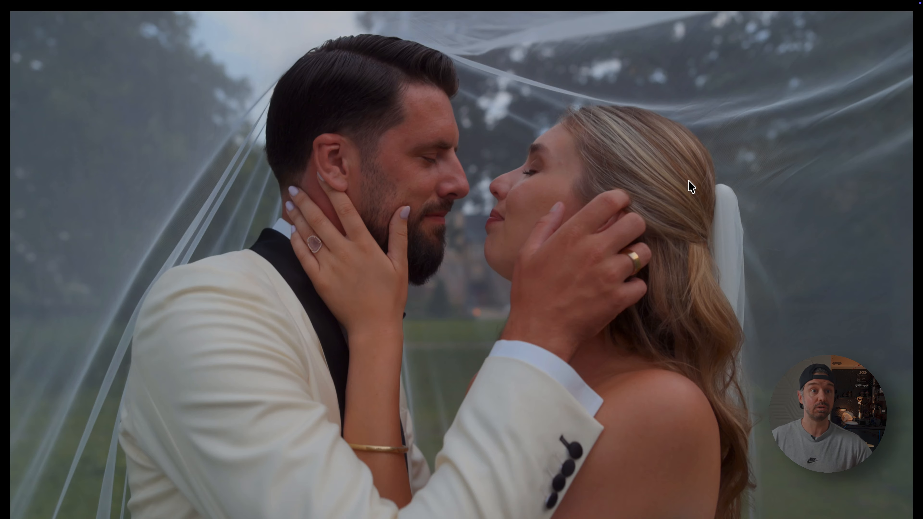
pyautogui.press('Escape')
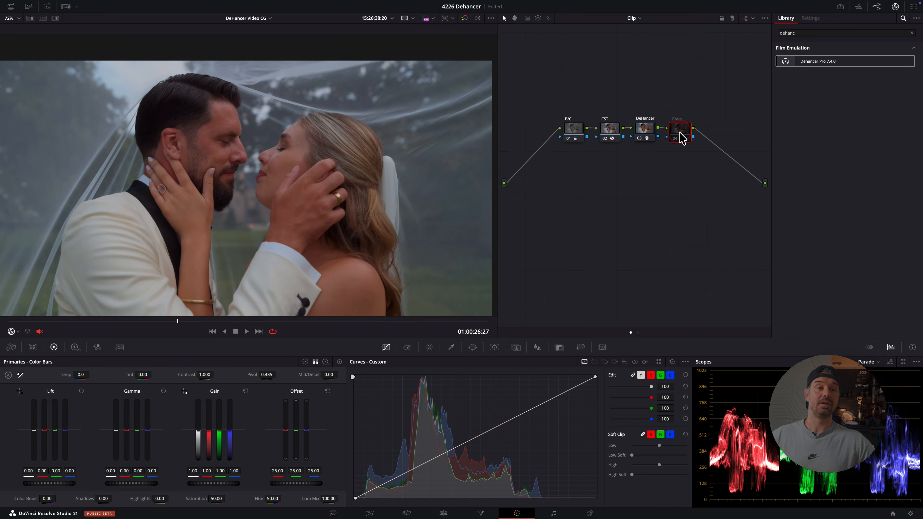
# - Enable the Grain node, apply Dehancer Pro 7.4.0 to it and disable all of its tools
pyautogui.click(676, 137)
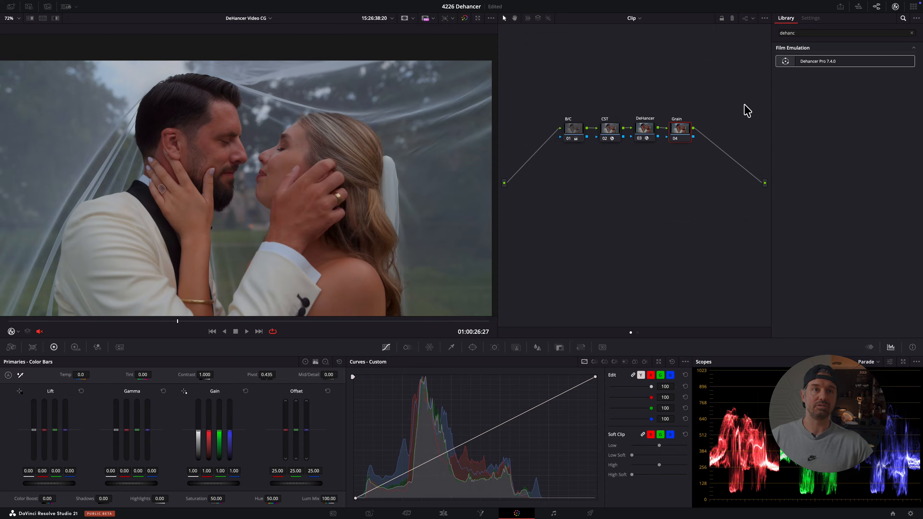
pyautogui.moveTo(815, 61); pyautogui.dragTo(686, 140)
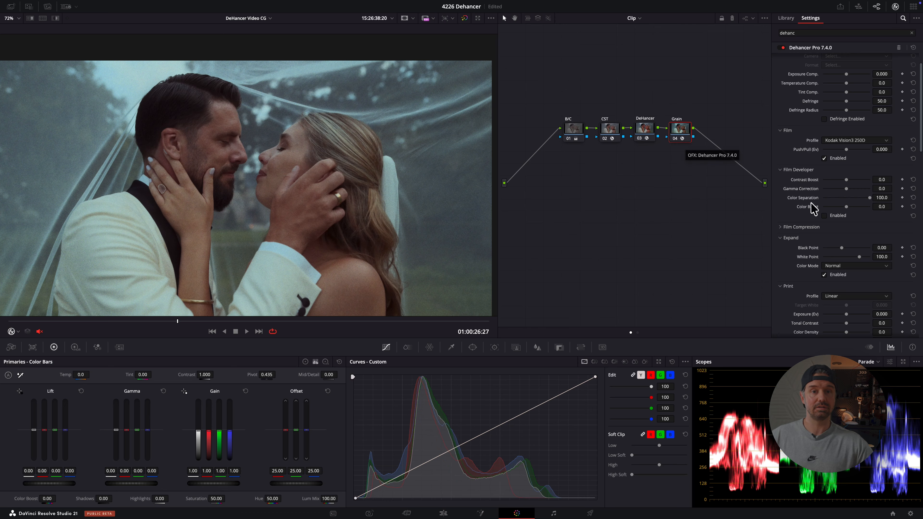
pyautogui.scroll(-10, 822, 247)
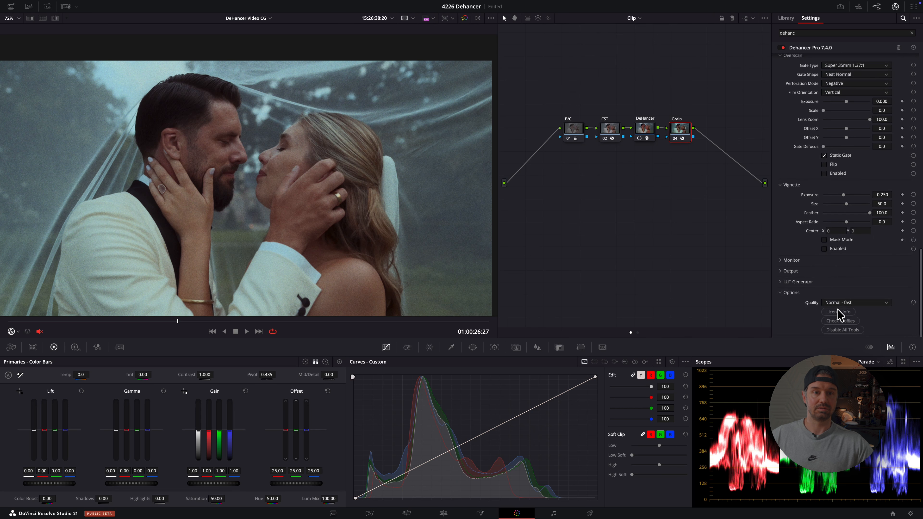
pyautogui.click(855, 330)
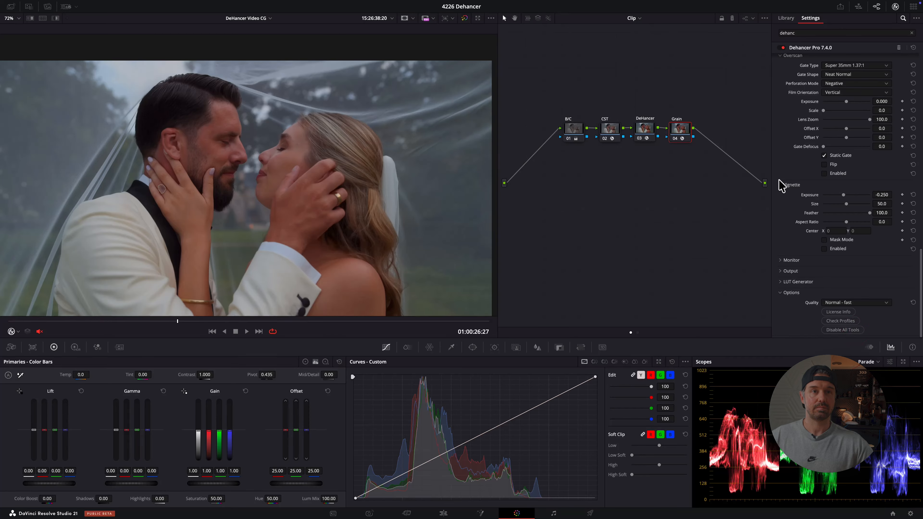
# - Enable Film Grain on the Grain node and set its profile to 65 mm ISO 50
pyautogui.scroll(8, 786, 172)
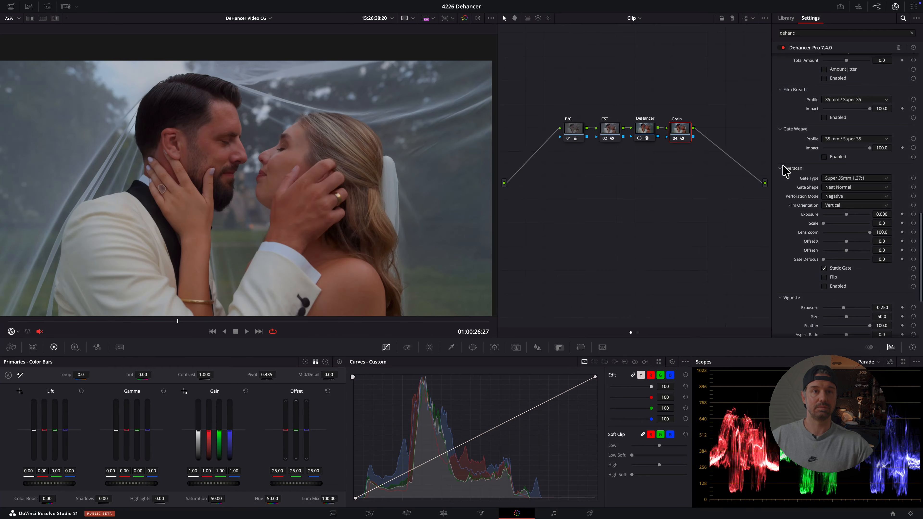
pyautogui.scroll(5, 785, 173)
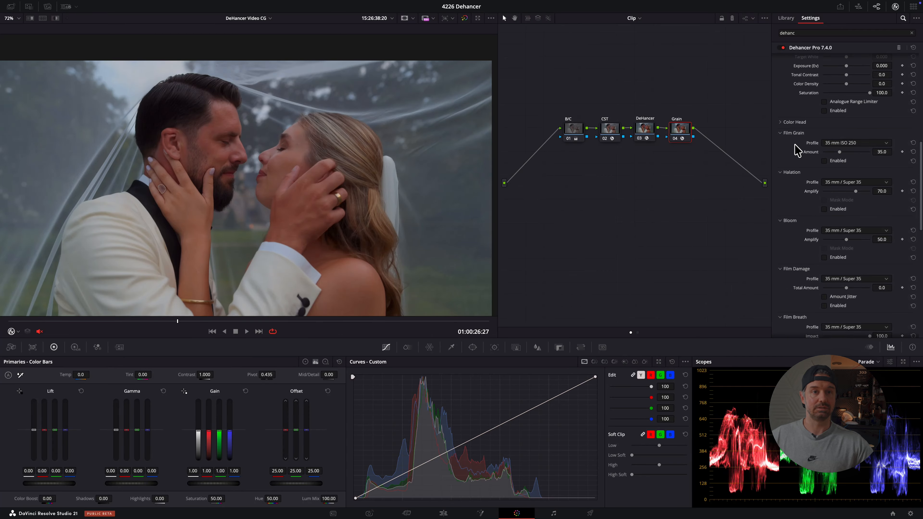
pyautogui.click(825, 162)
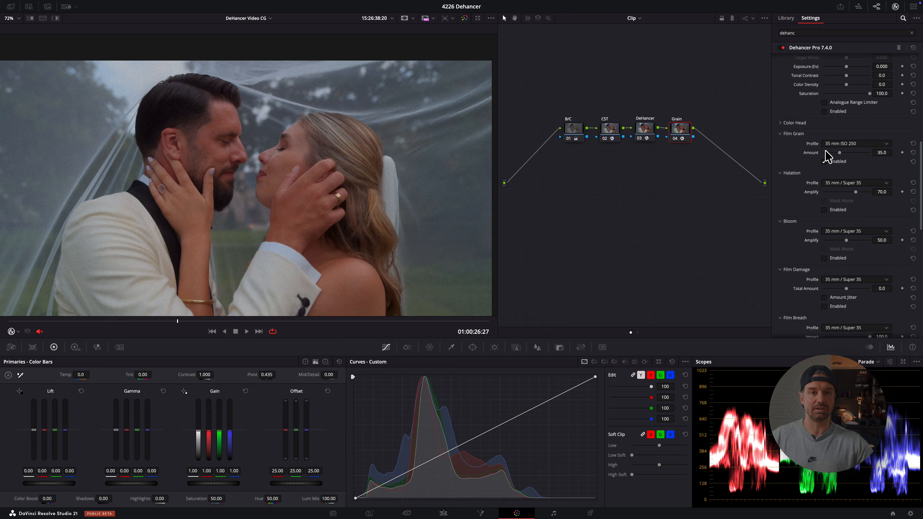
pyautogui.click(836, 144)
pyautogui.scroll(-1, 840, 218)
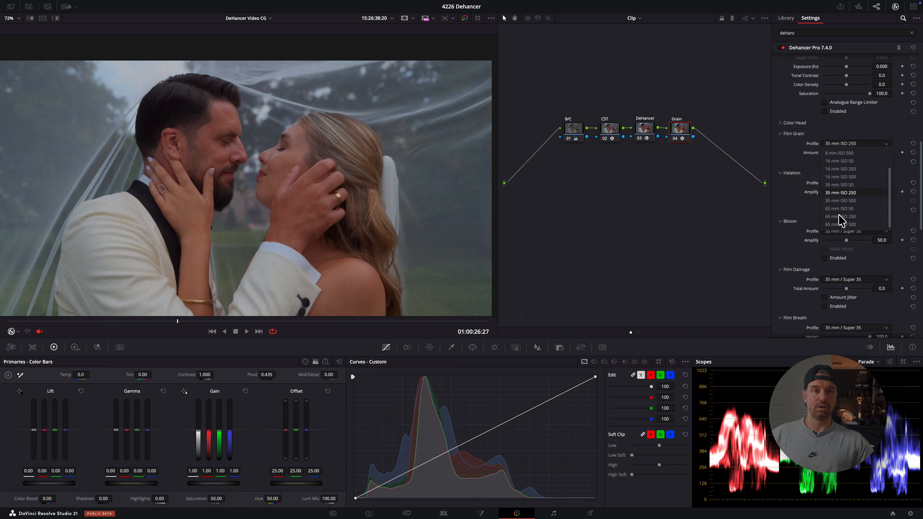
pyautogui.click(837, 208)
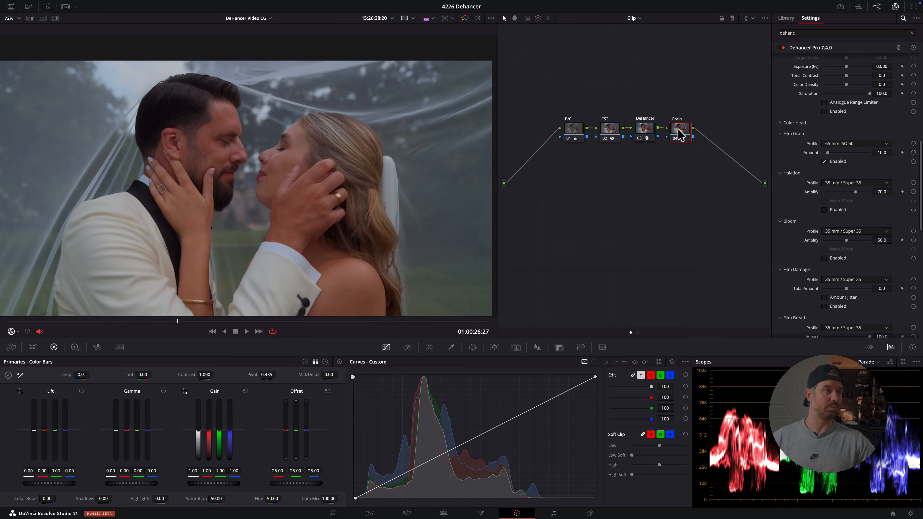
# - Compare the image with the Grain node off and on, close up on the faces and during playback
pyautogui.scroll(6, 273, 201)
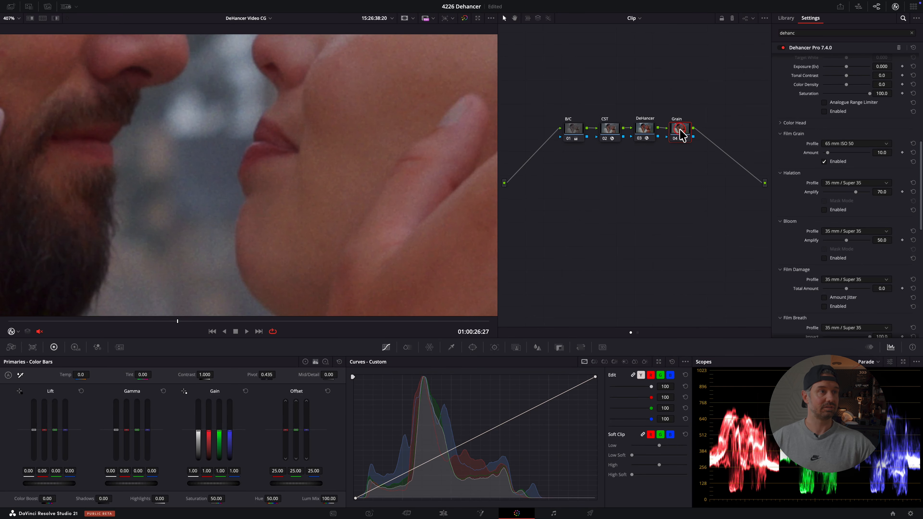
pyautogui.hotkey('ctrl', 'd')
pyautogui.hotkey('ctrl', 'd')
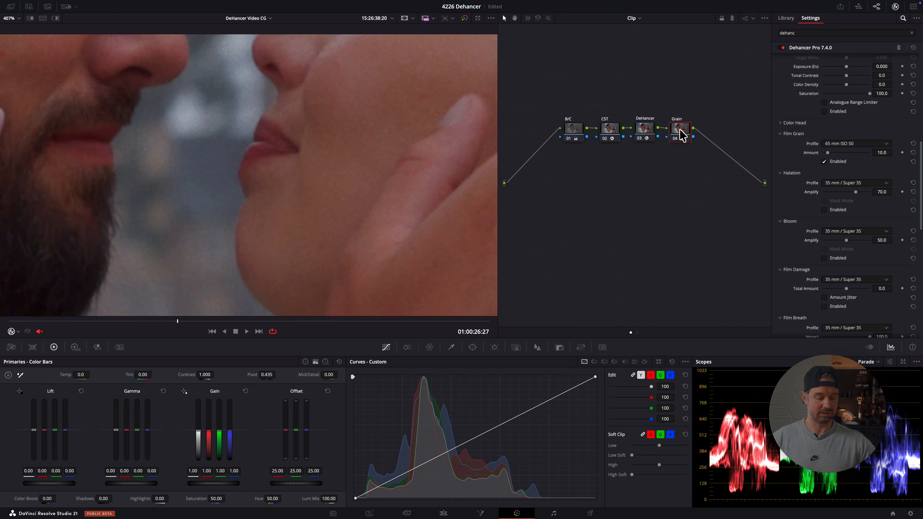
pyautogui.hotkey('shift', 'z')
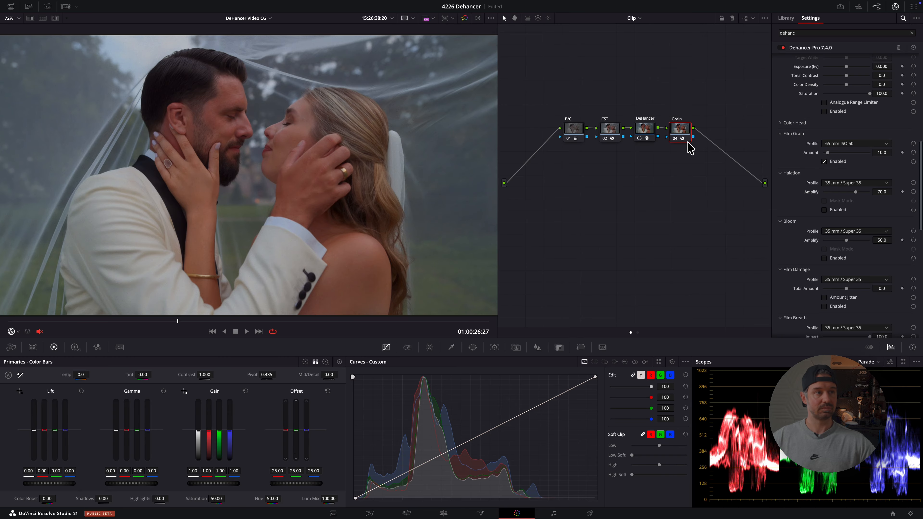
pyautogui.press('space')
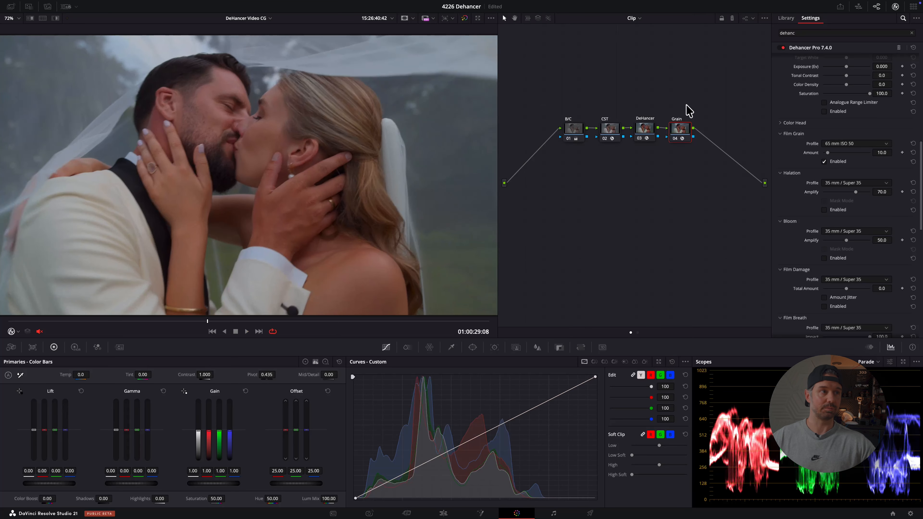
pyautogui.click(683, 136)
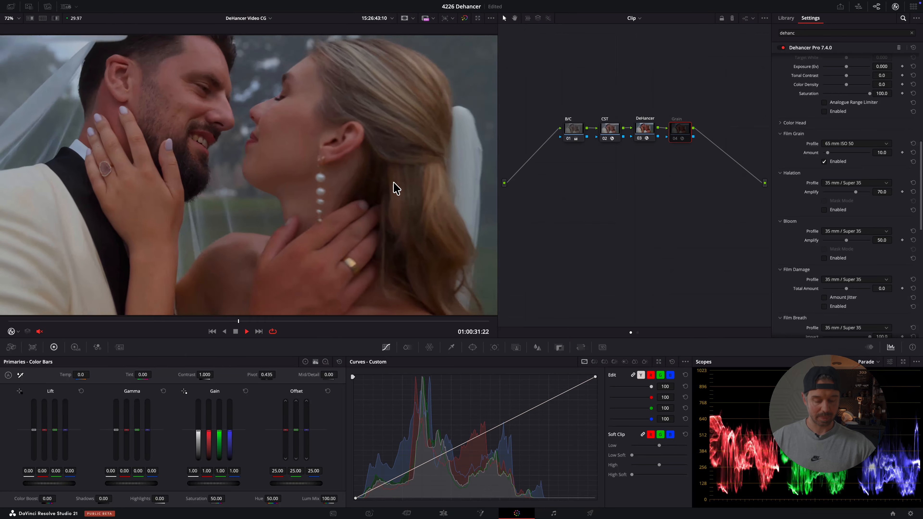
pyautogui.press('space')
pyautogui.click(683, 138)
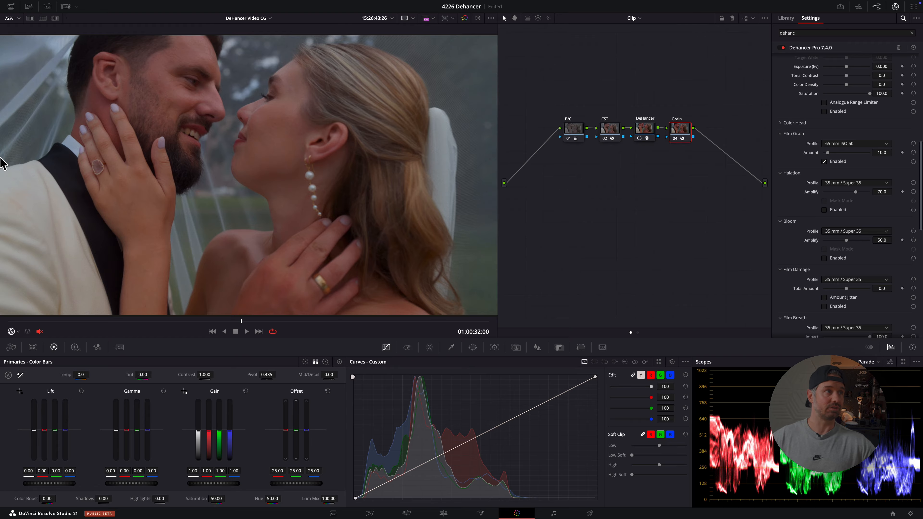
# - Create a PowerGrade album named YouTube Tutorial in the gallery and grab a still of the graded clip into it
pyautogui.click(11, 6)
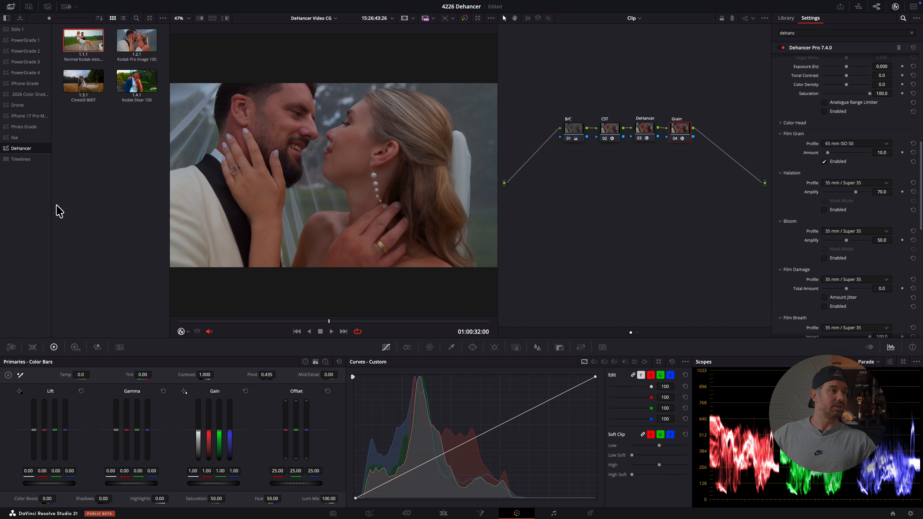
pyautogui.rightClick(28, 188)
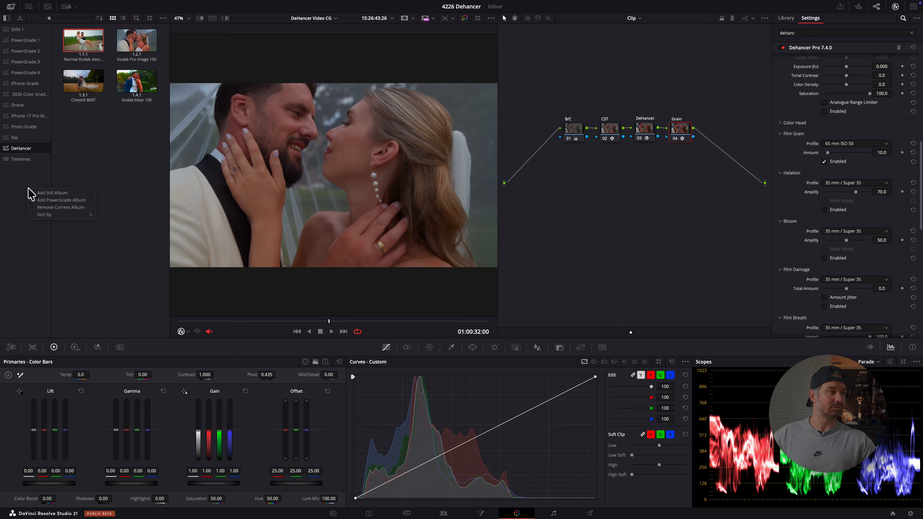
pyautogui.click(53, 200)
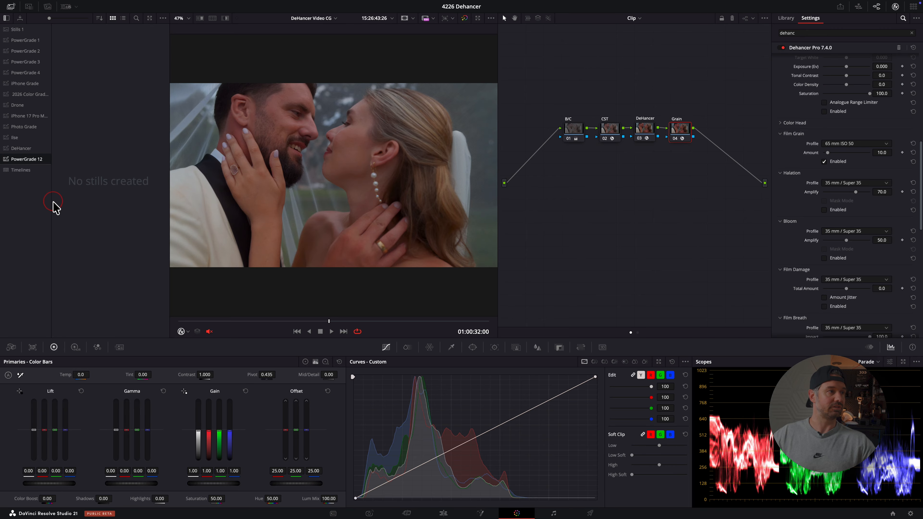
pyautogui.click(35, 160)
pyautogui.doubleClick(32, 159)
pyautogui.write('You')
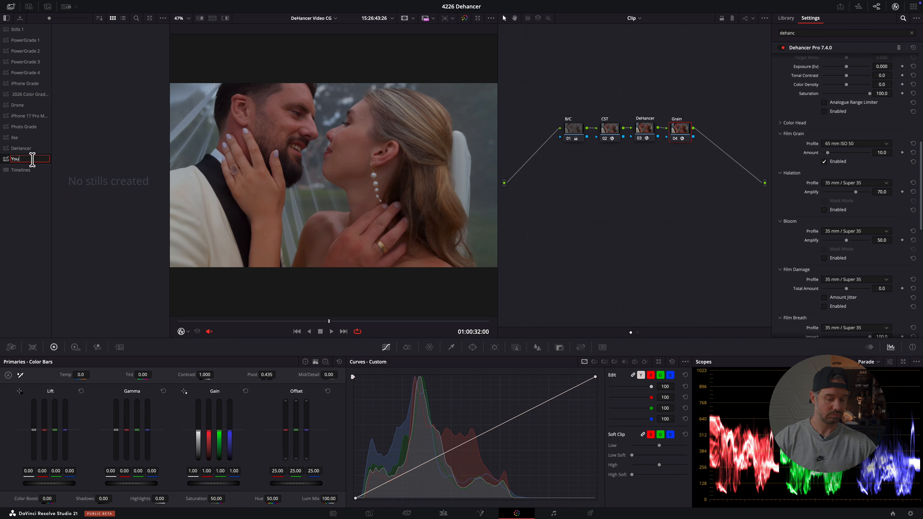
pyautogui.write('Tube Tut')
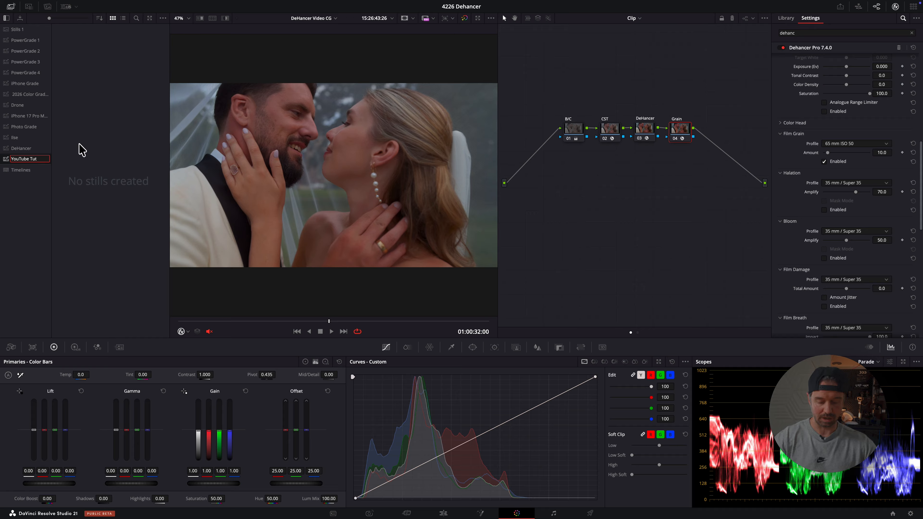
pyautogui.write('orial')
pyautogui.press('Return')
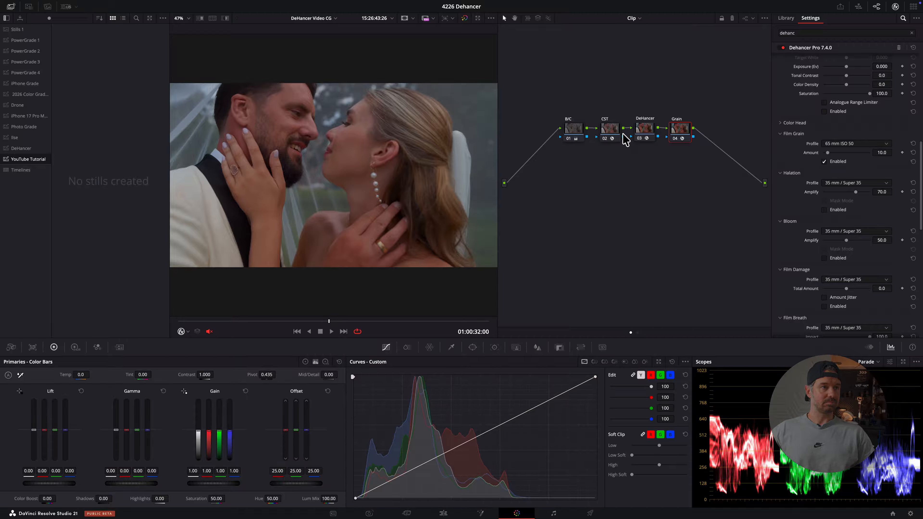
pyautogui.rightClick(412, 136)
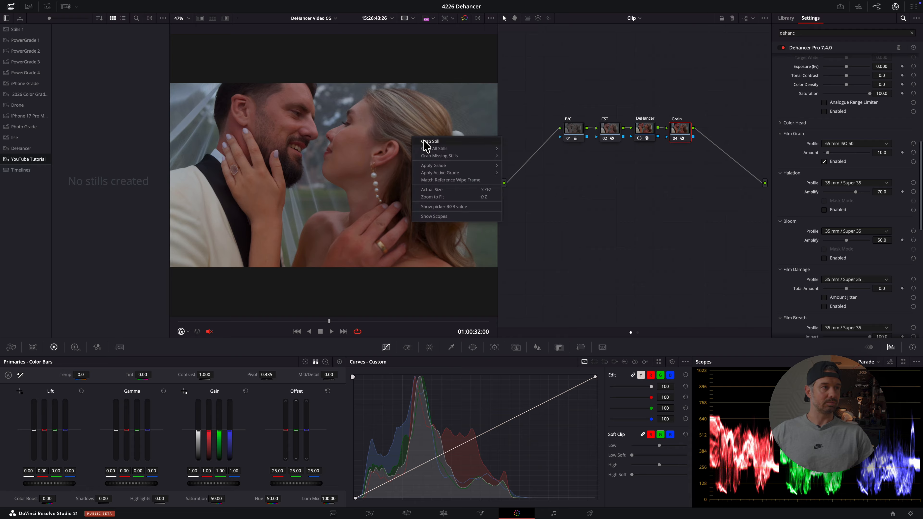
pyautogui.click(426, 143)
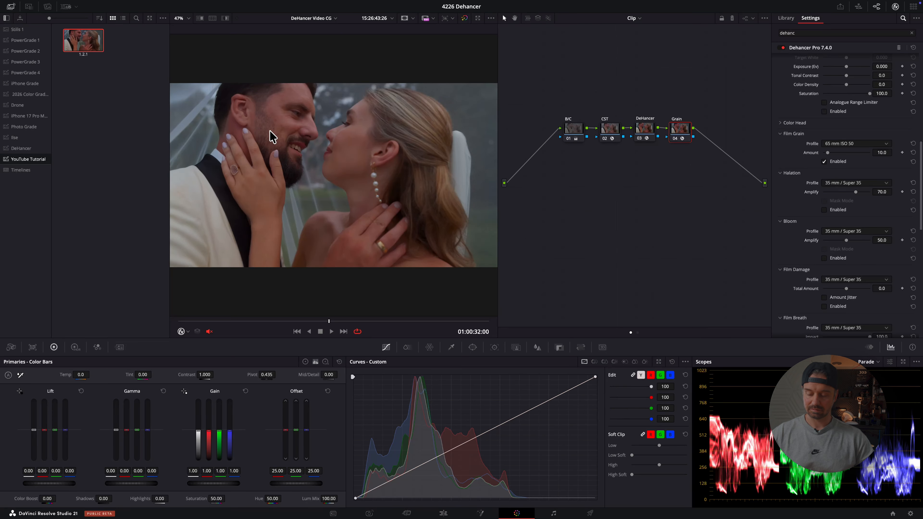
# - Switch to the Photo page, open the DeHancer YouTube bin and create a photo album from the 6052 CR3 image
pyautogui.hotkey('shift', '4')
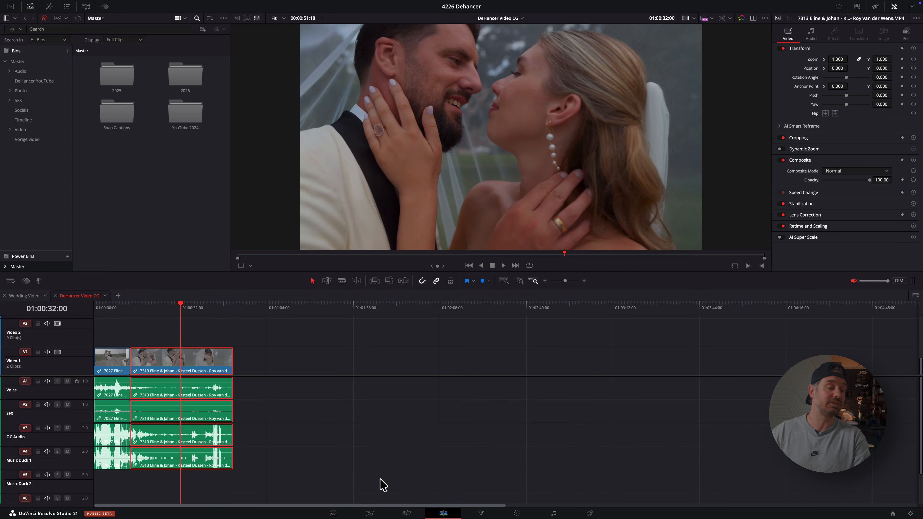
pyautogui.click(369, 513)
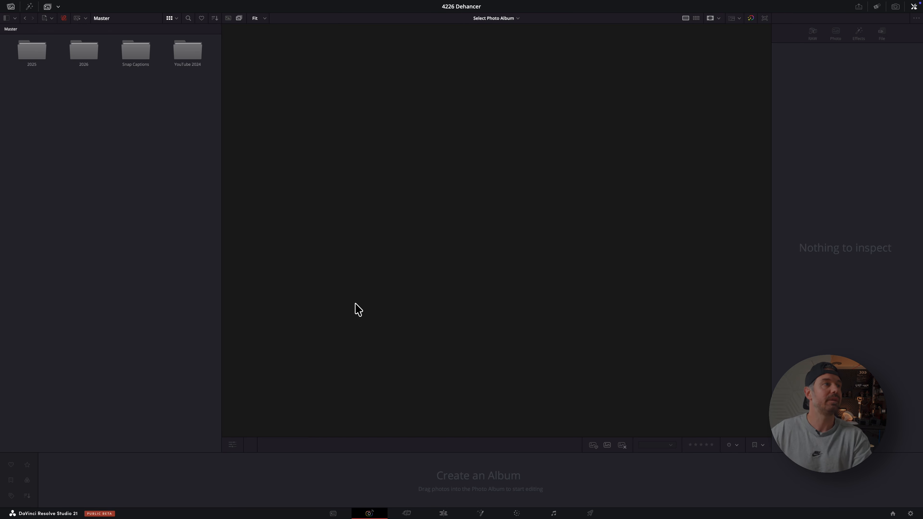
pyautogui.click(15, 18)
pyautogui.click(43, 61)
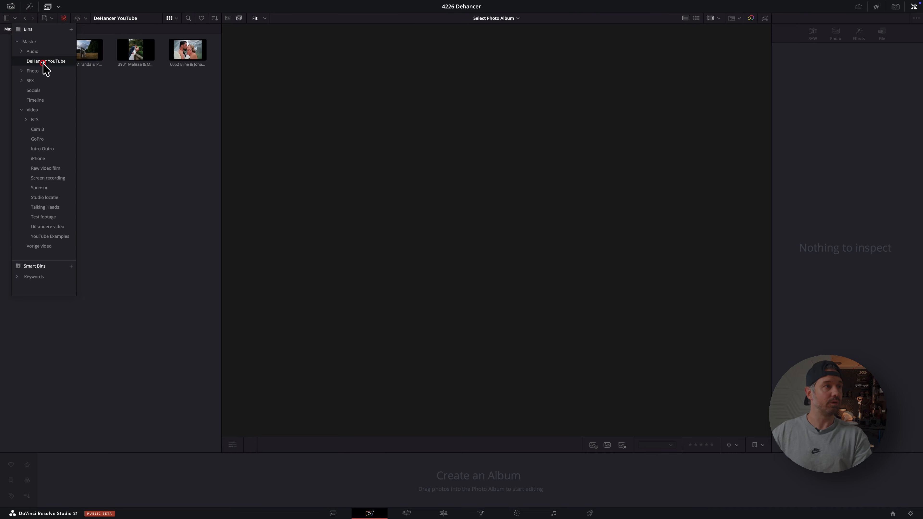
pyautogui.click(155, 153)
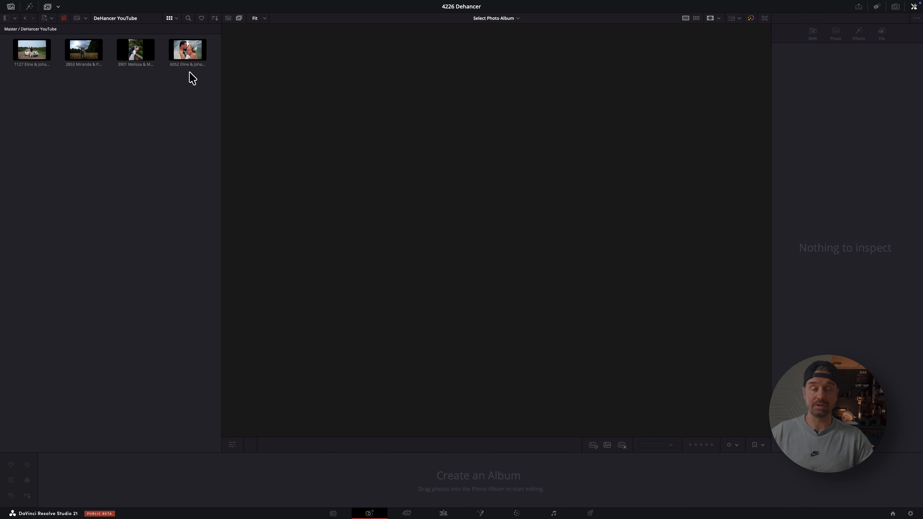
pyautogui.moveTo(179, 54); pyautogui.dragTo(105, 489)
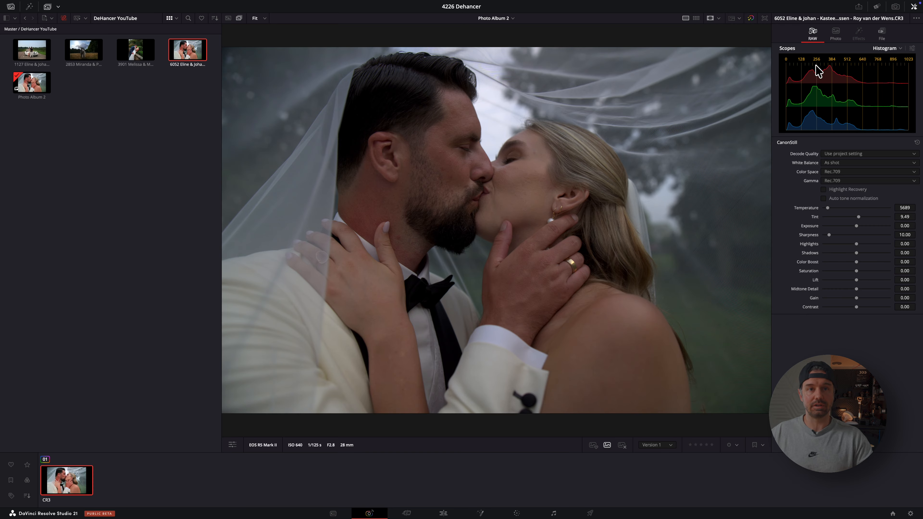
# - Look through the image's Photo, File and RAW inspector settings
pyautogui.click(835, 32)
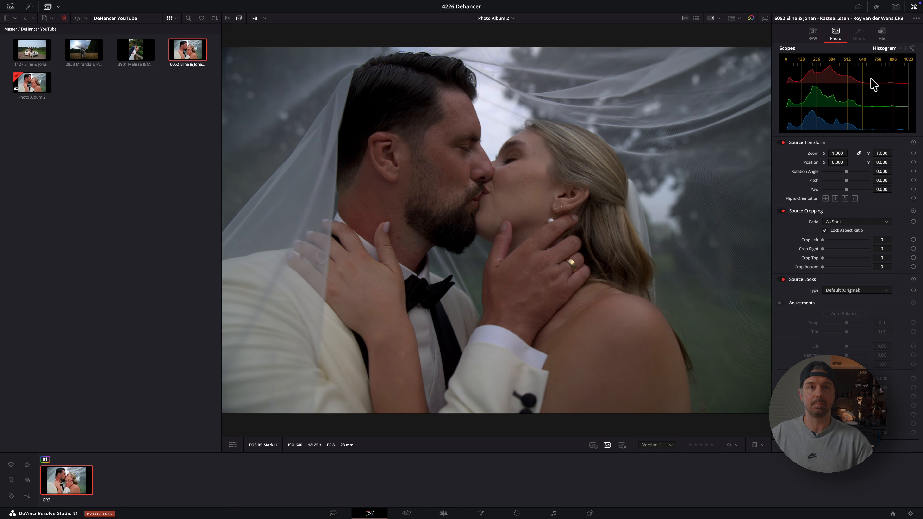
pyautogui.click(881, 33)
pyautogui.click(835, 32)
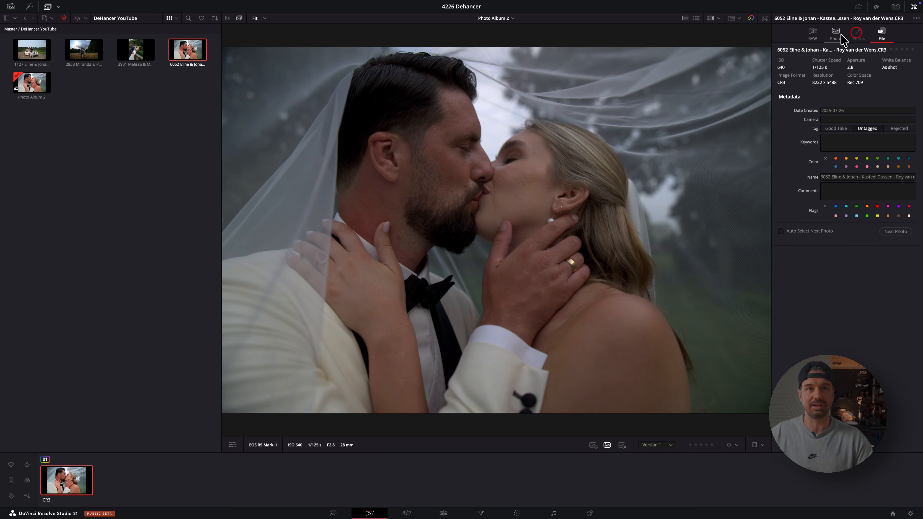
pyautogui.click(816, 33)
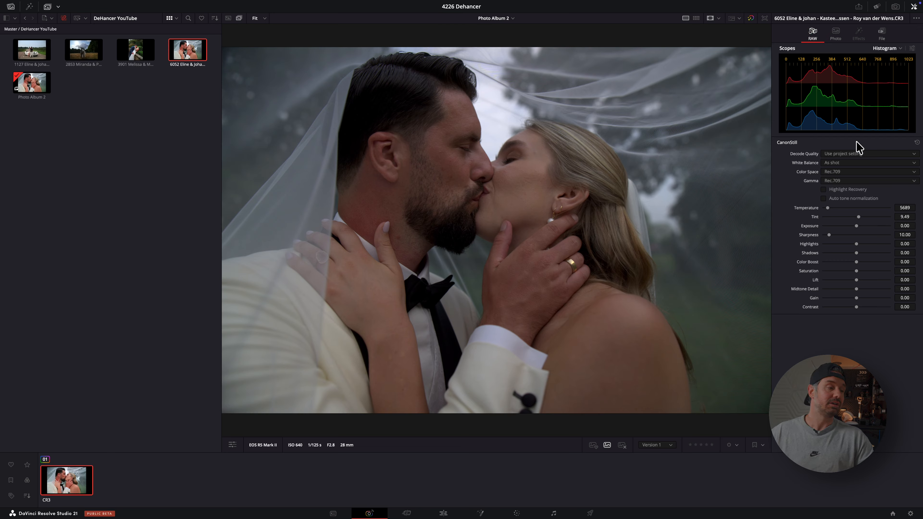
# - Set the photo's RAW color space and gamma to sRGB
pyautogui.click(829, 173)
pyautogui.click(846, 237)
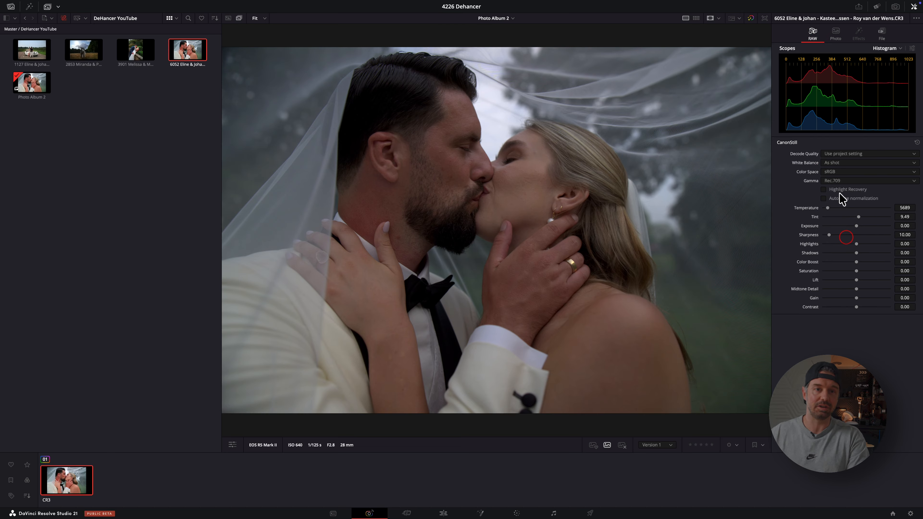
pyautogui.click(834, 180)
pyautogui.click(833, 254)
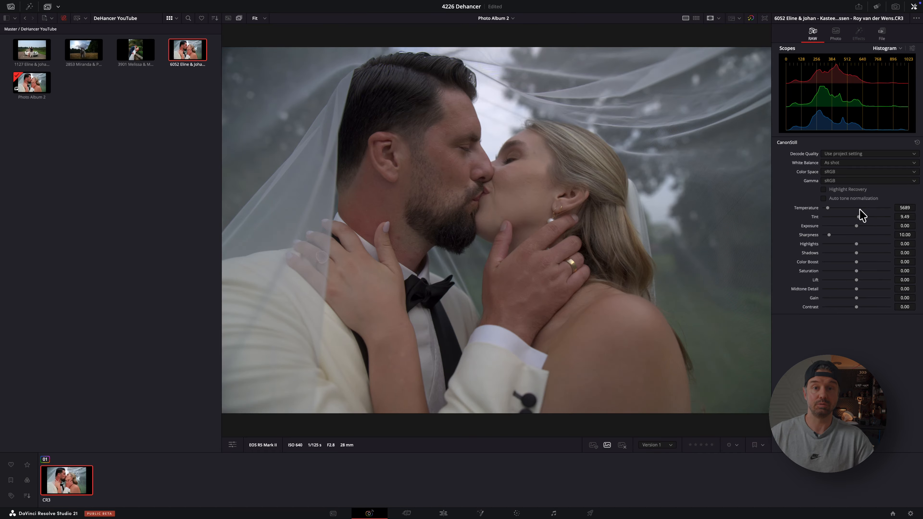
# - Return the RAW color space and gamma to Rec.709, and try Auto tone normalization on and off
pyautogui.click(848, 170)
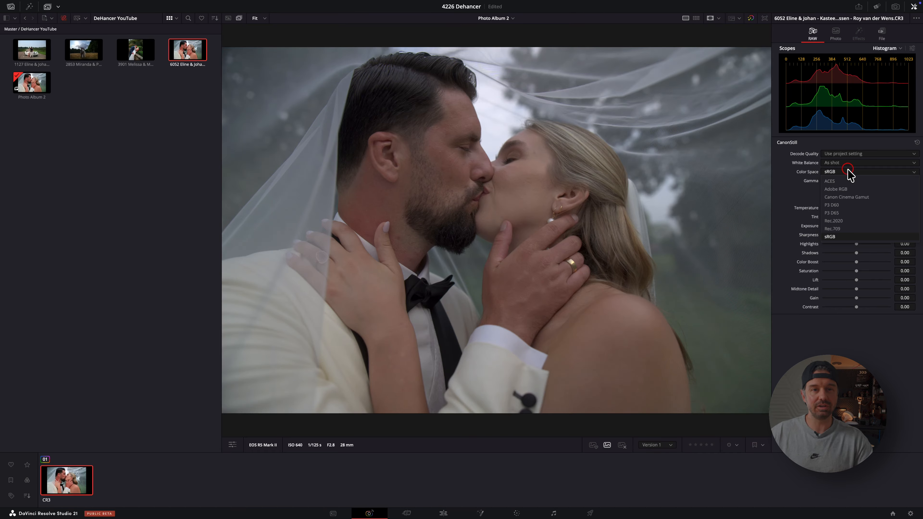
pyautogui.click(842, 228)
pyautogui.click(839, 181)
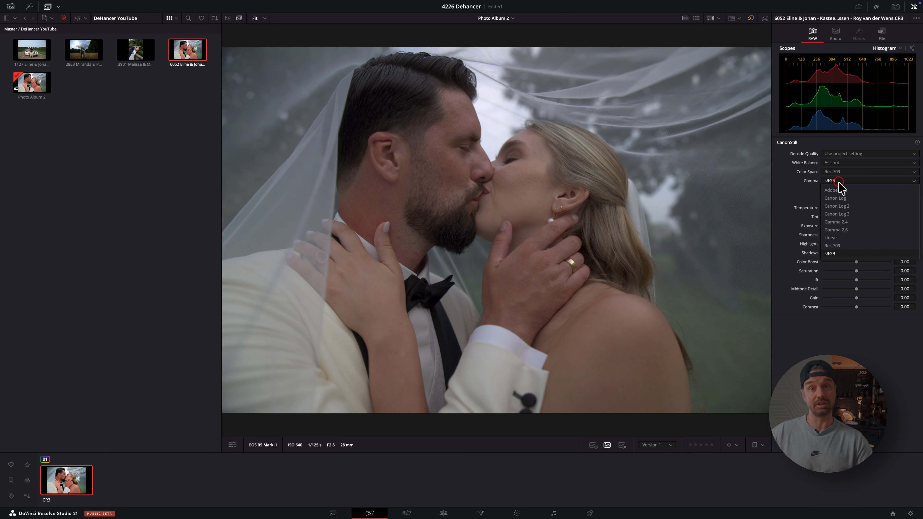
pyautogui.click(844, 246)
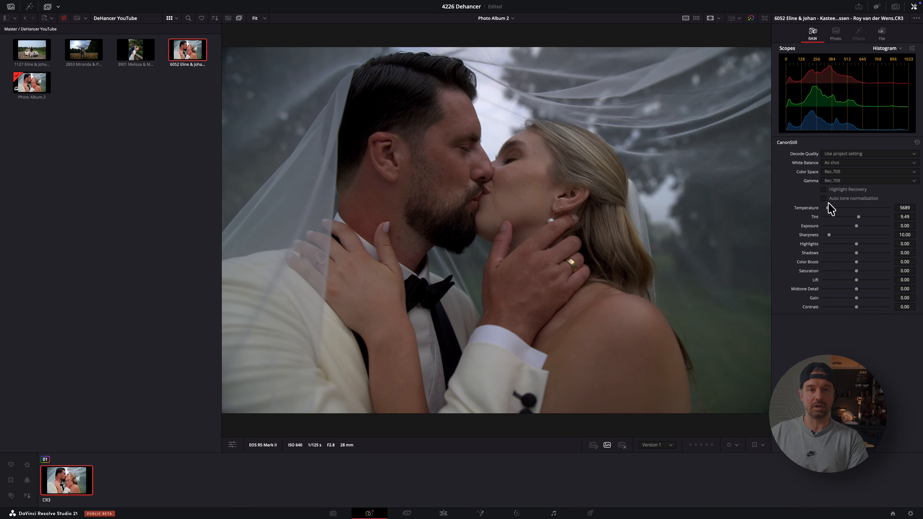
pyautogui.click(824, 199)
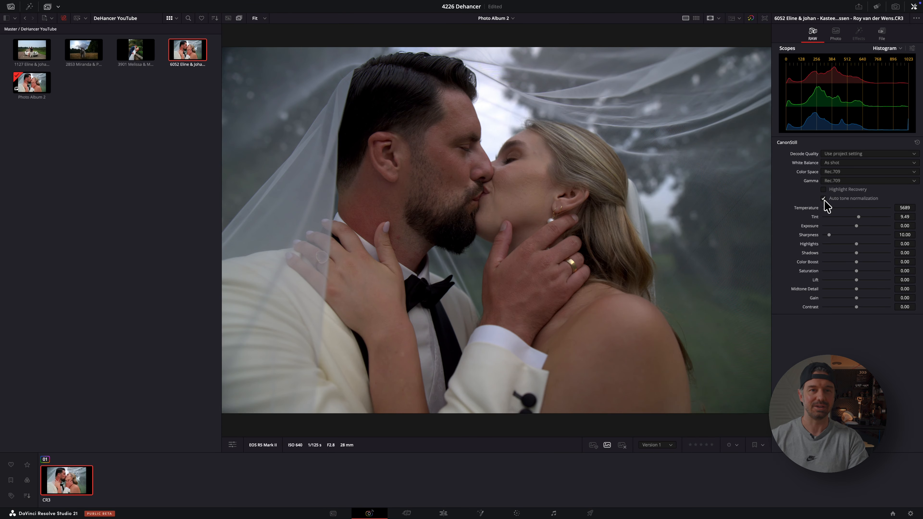
pyautogui.click(824, 200)
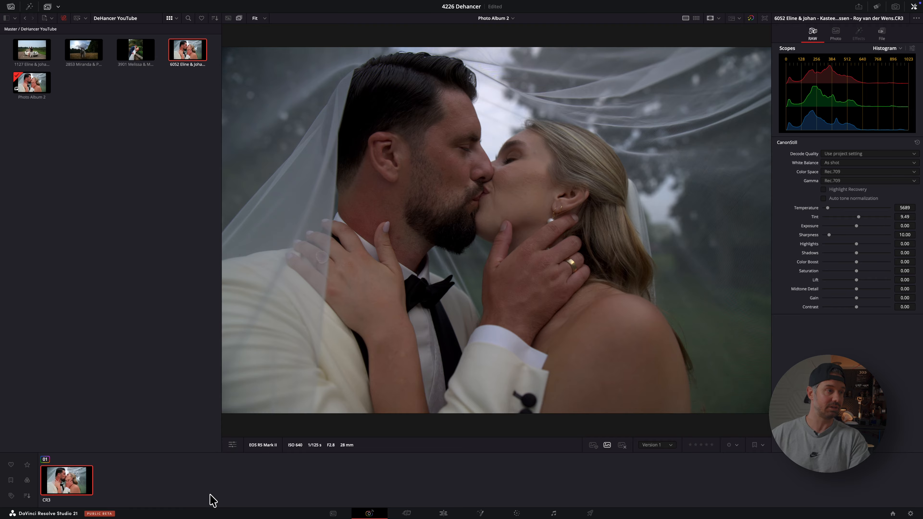
# - Compare the photo in Photo Album 2 with the kiss shot in the DeHancer Video CG timeline on the Edit page
pyautogui.hotkey('shift', '4')
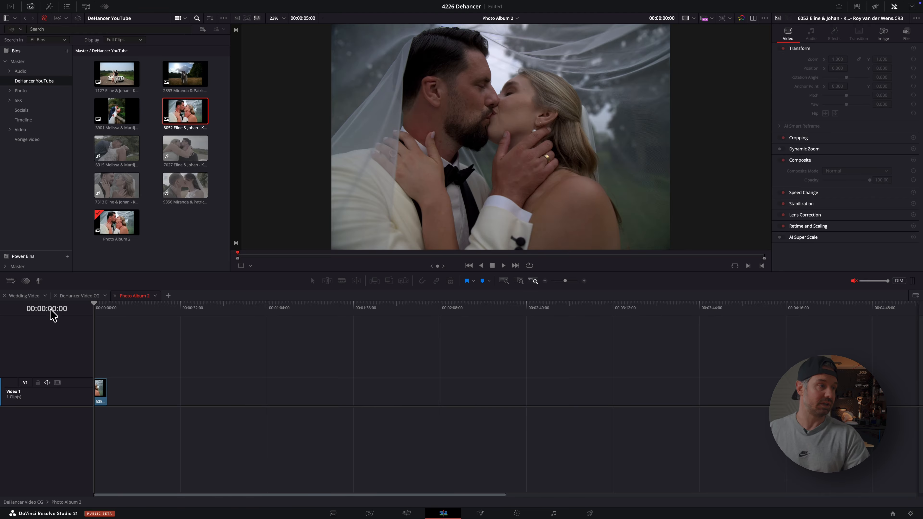
pyautogui.click(78, 296)
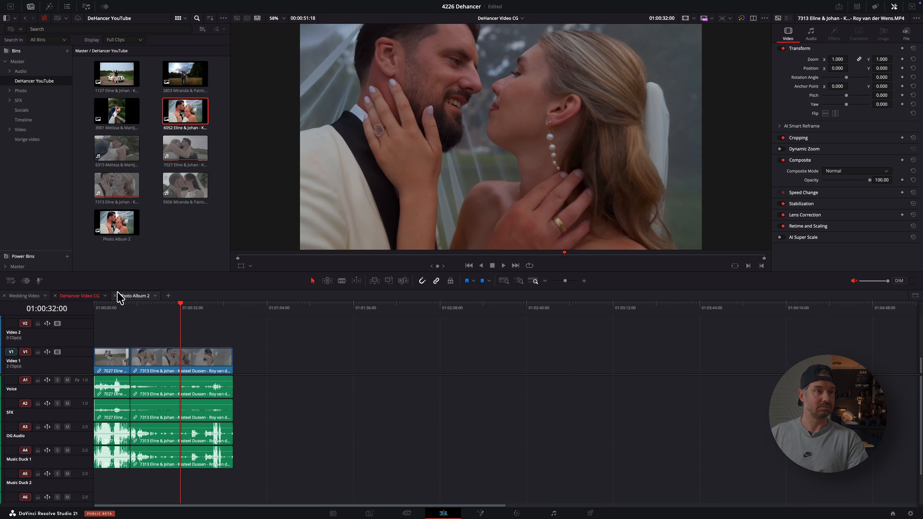
pyautogui.moveTo(422, 254); pyautogui.dragTo(378, 256)
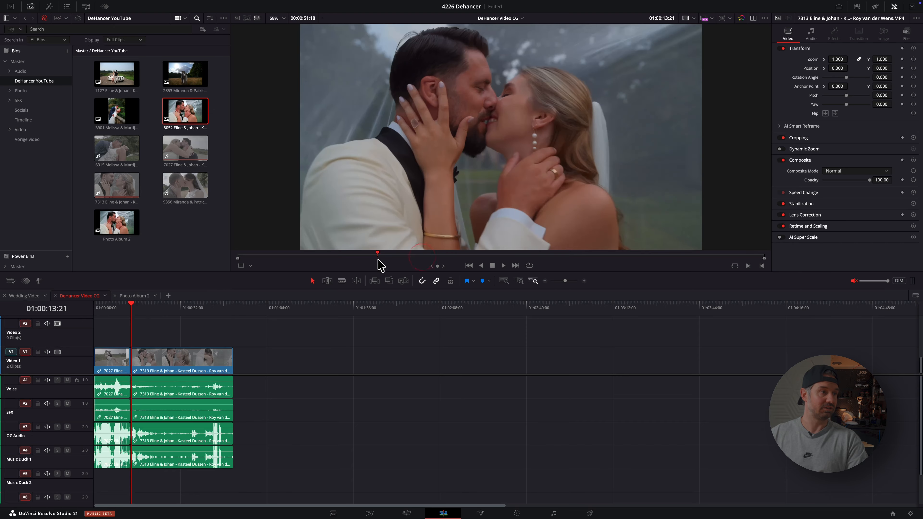
pyautogui.click(129, 296)
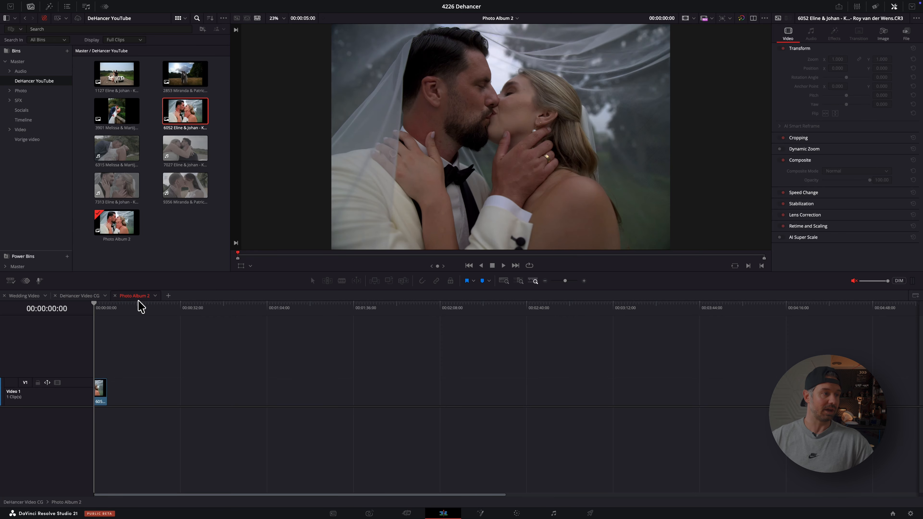
# - Apply the PowerGrade from the YouTube Tutorial album to the 6052 photo on the Color page and disable its CST node
pyautogui.click(101, 394)
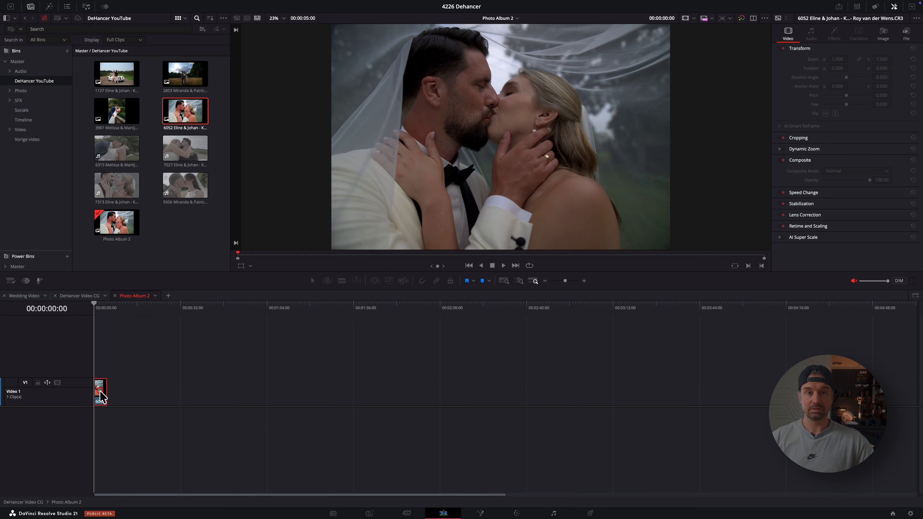
pyautogui.hotkey('shift', '6')
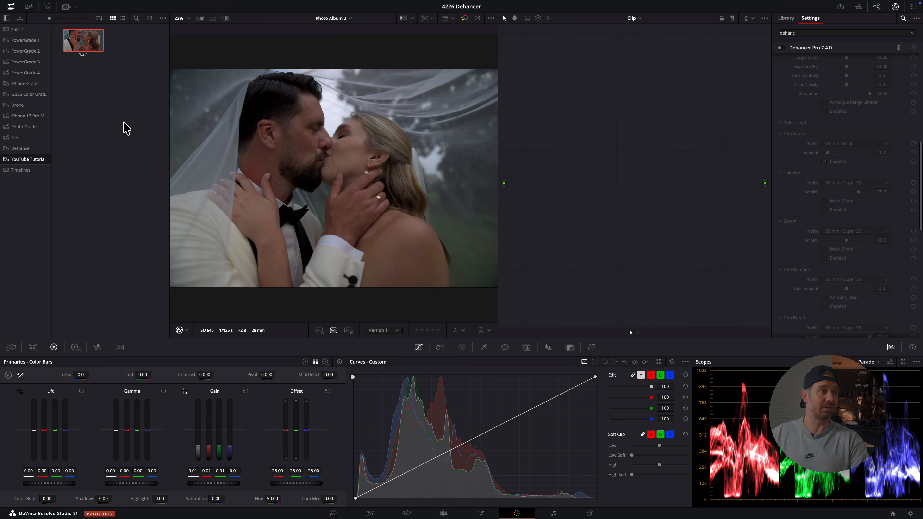
pyautogui.moveTo(83, 40); pyautogui.dragTo(355, 160)
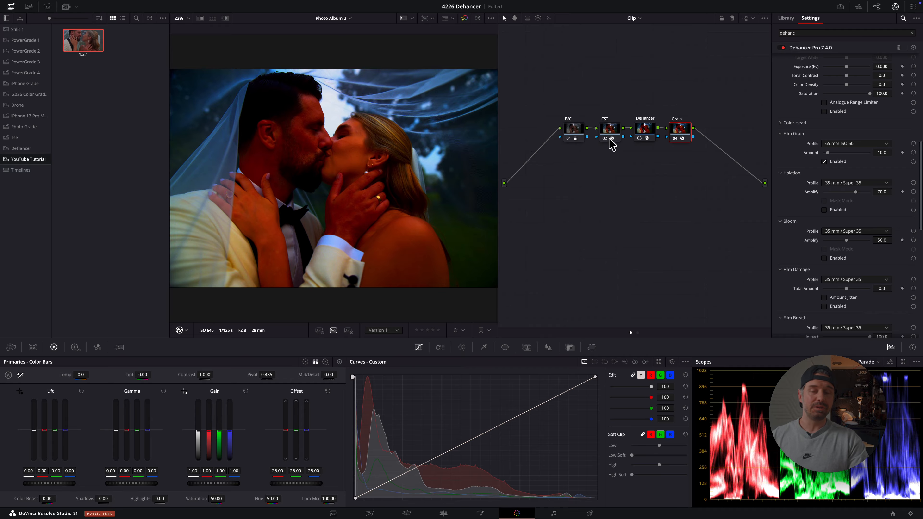
pyautogui.click(609, 131)
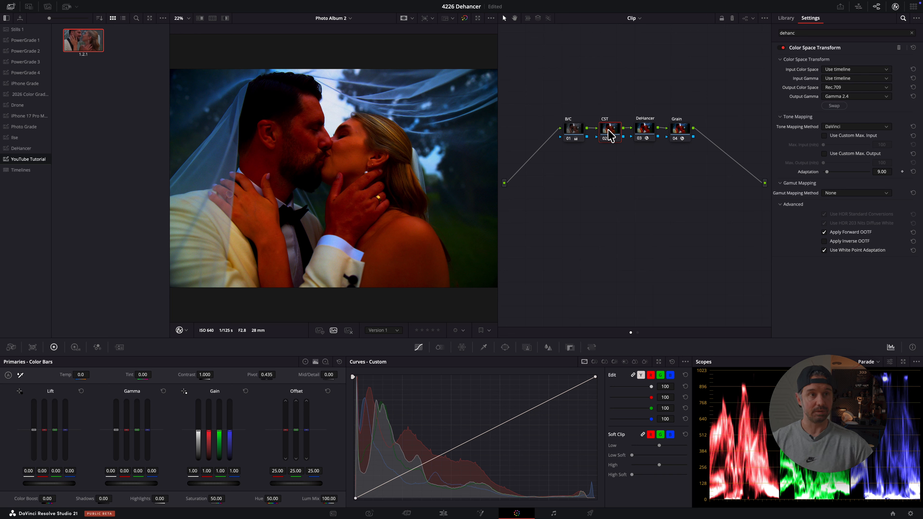
pyautogui.hotkey('ctrl', 'd')
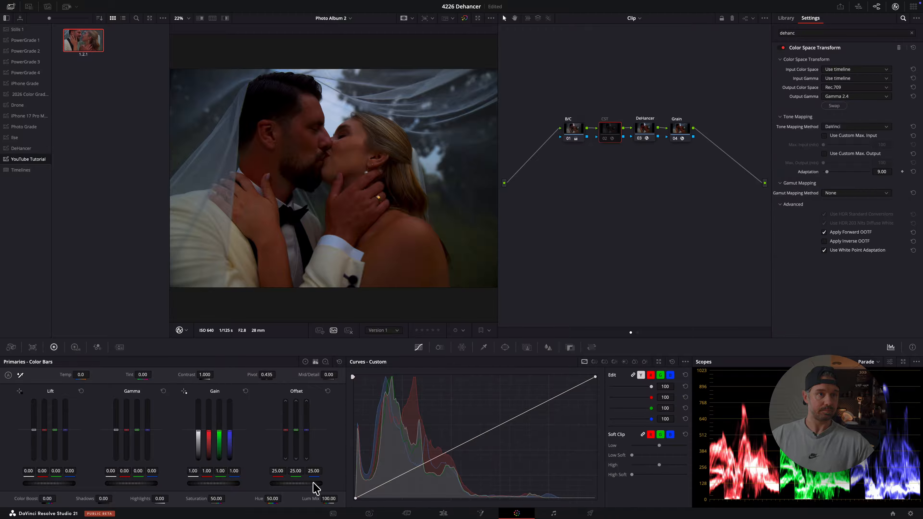
# - On the B/C node, try and reset a higher Offset, and set Gain to 1.05, Gamma to 0.03 and Lift to 0.01
pyautogui.click(564, 133)
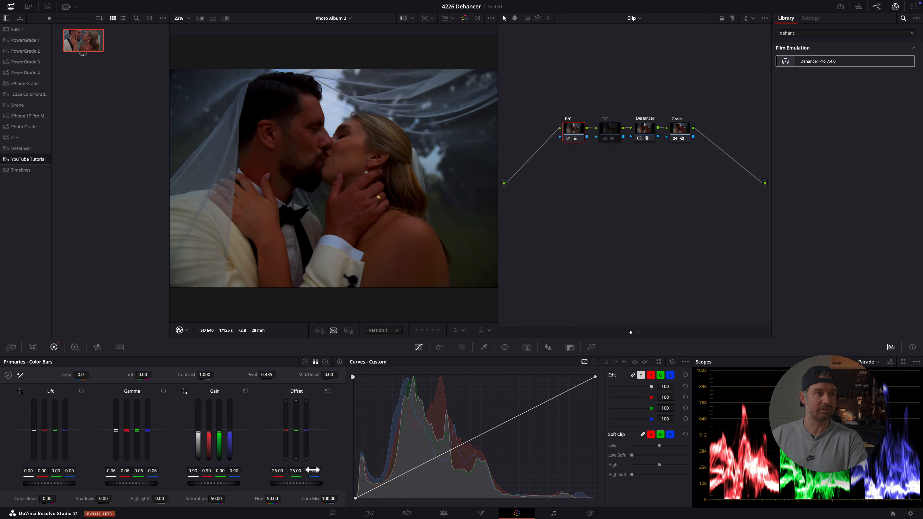
pyautogui.moveTo(291, 484); pyautogui.dragTo(324, 484)
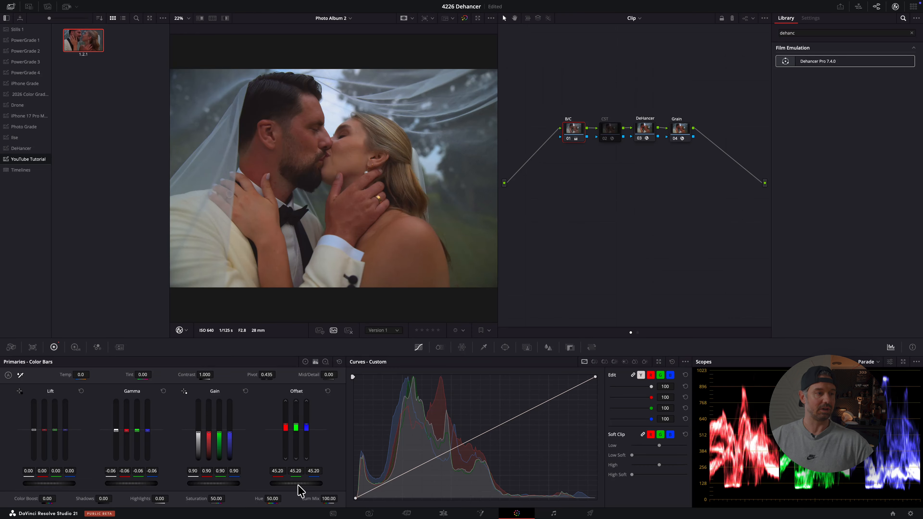
pyautogui.doubleClick(312, 485)
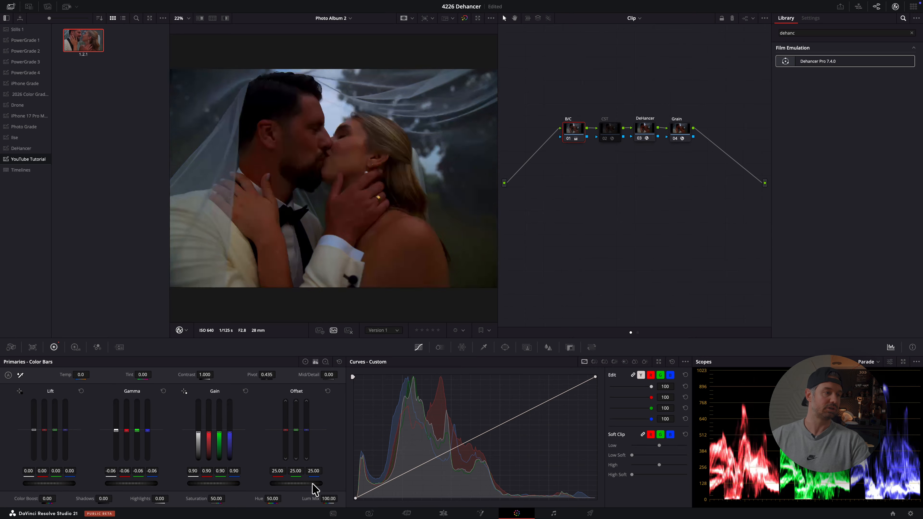
pyautogui.moveTo(119, 484); pyautogui.dragTo(121, 483)
pyautogui.doubleClick(120, 484)
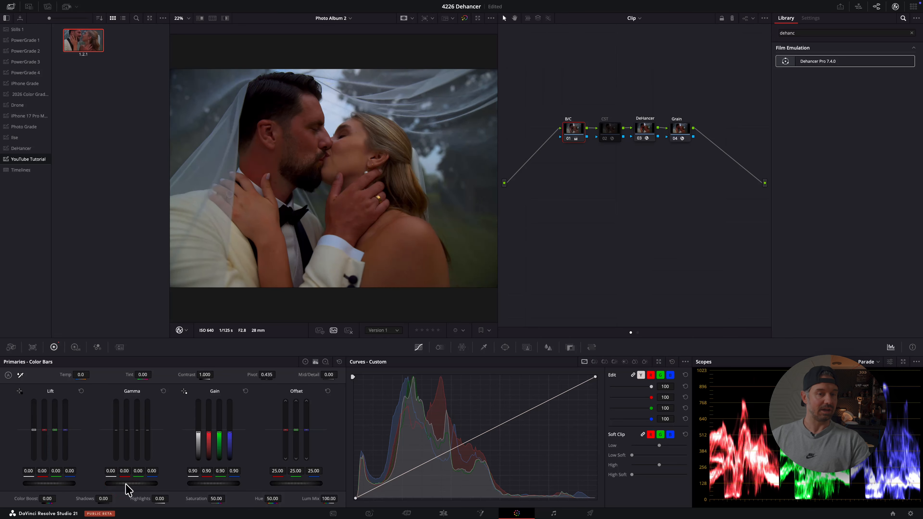
pyautogui.moveTo(213, 484); pyautogui.dragTo(222, 484)
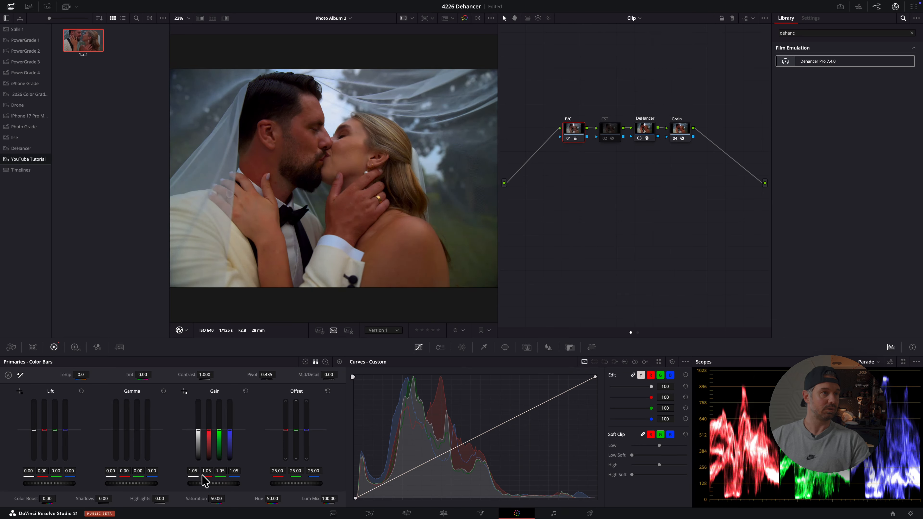
pyautogui.moveTo(138, 484); pyautogui.dragTo(140, 483)
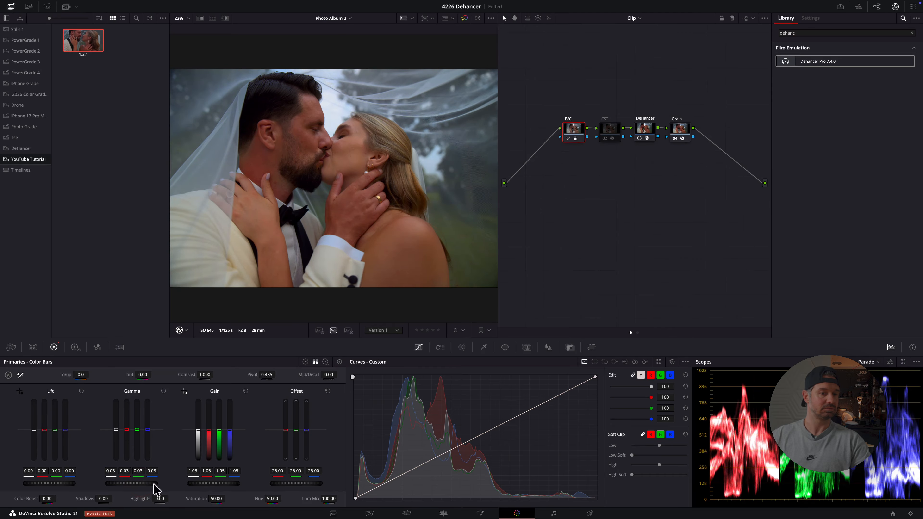
pyautogui.moveTo(59, 483); pyautogui.dragTo(61, 484)
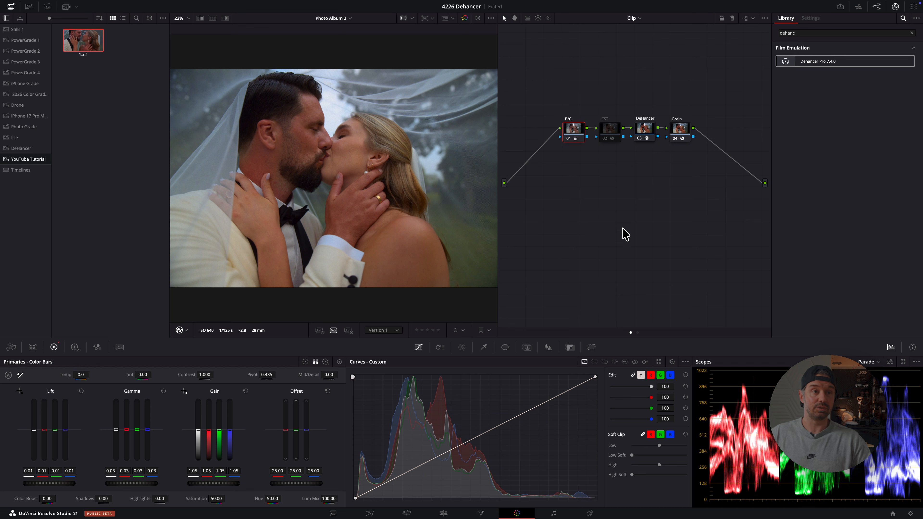
# - Compare the photo with the Grain node off and on, close up on the faces
pyautogui.click(608, 133)
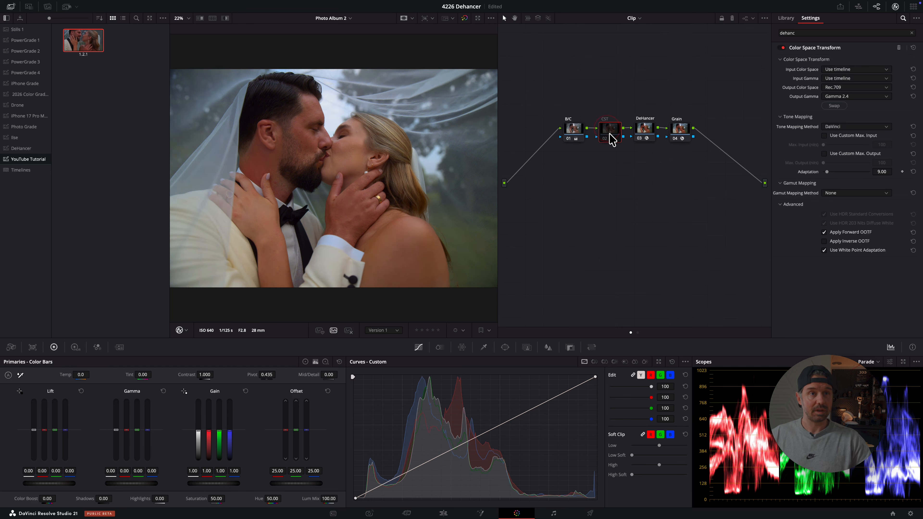
pyautogui.click(682, 133)
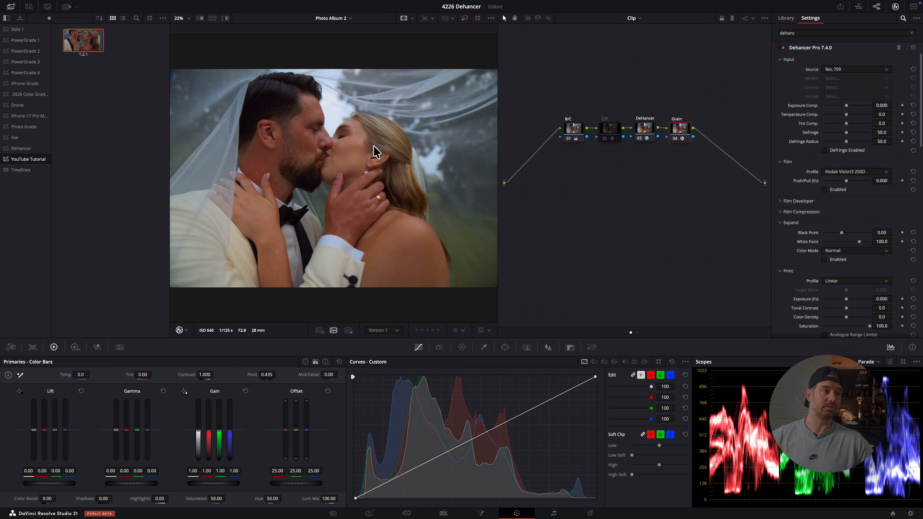
pyautogui.scroll(5, 314, 153)
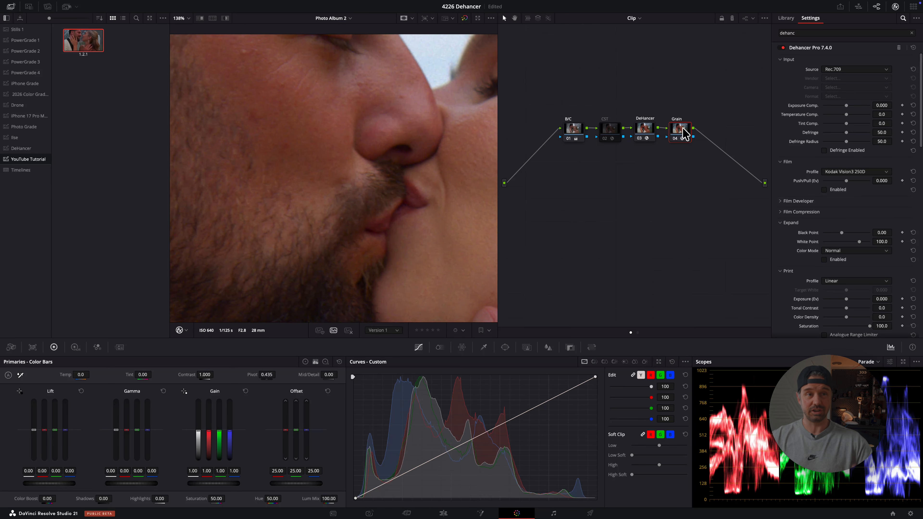
pyautogui.hotkey('ctrl', 'd')
pyautogui.hotkey('ctrl', 'd')
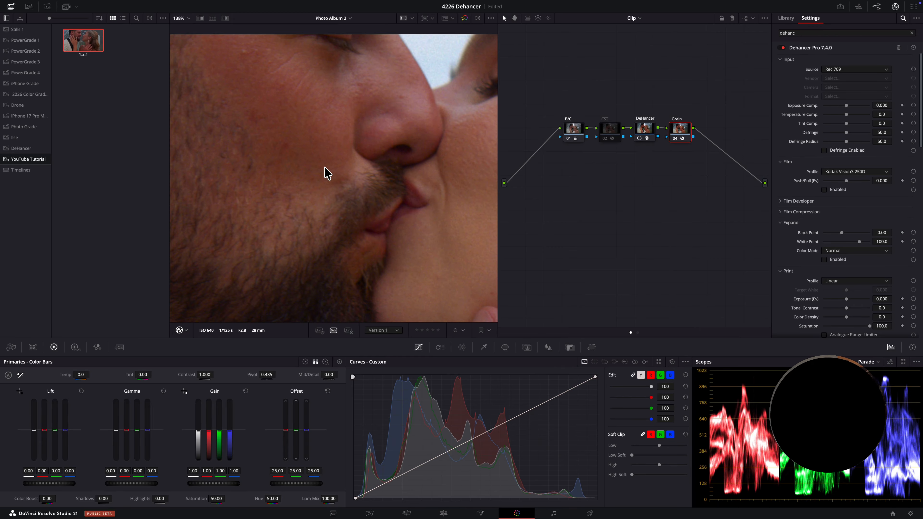
# - View the whole graded photo with the gallery hidden and compare it with the kiss shot in the DeHancer Video CG timeline on the Edit page
pyautogui.hotkey('shift', 'z')
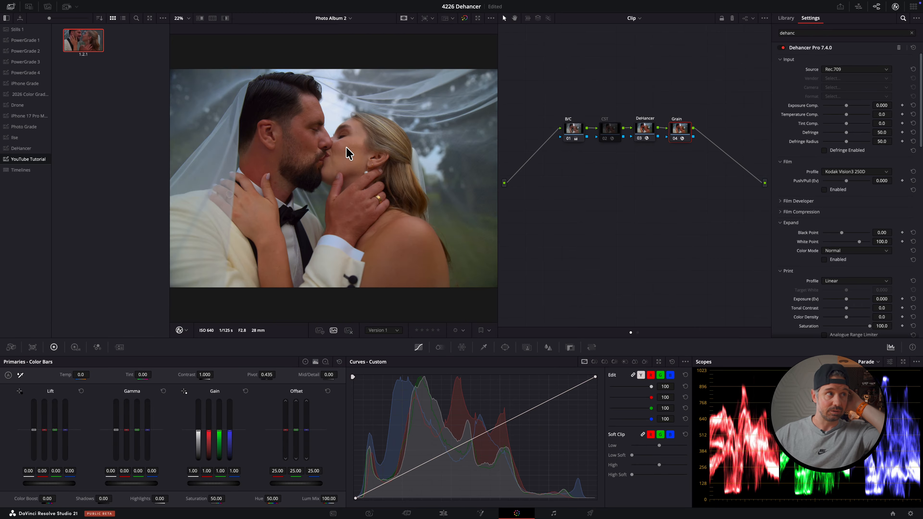
pyautogui.click(10, 7)
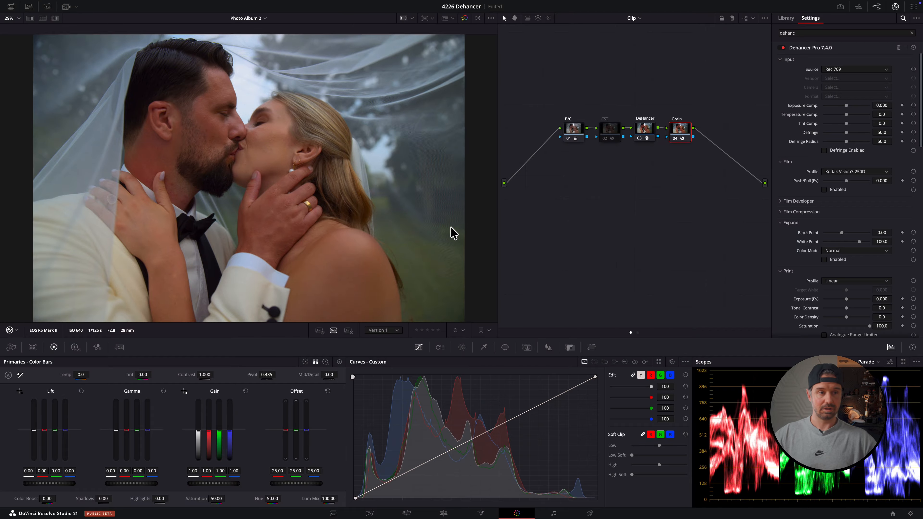
pyautogui.hotkey('shift', '4')
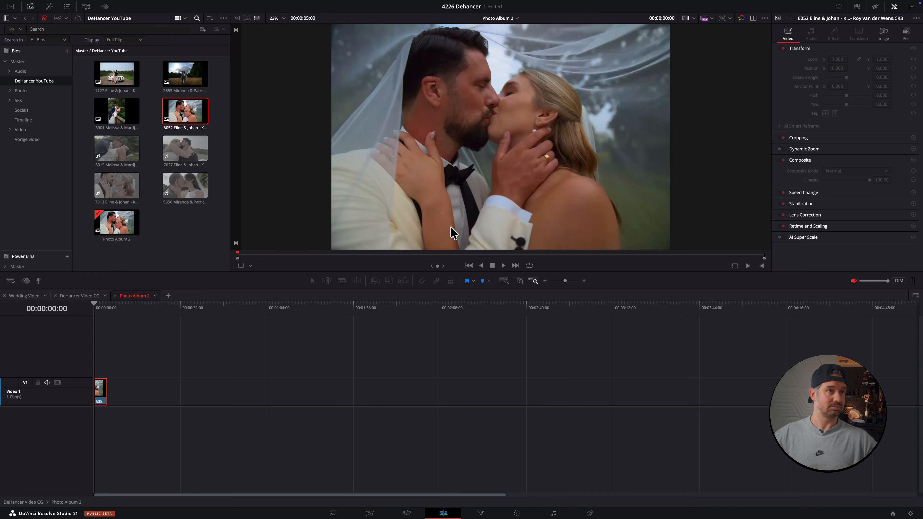
pyautogui.click(84, 297)
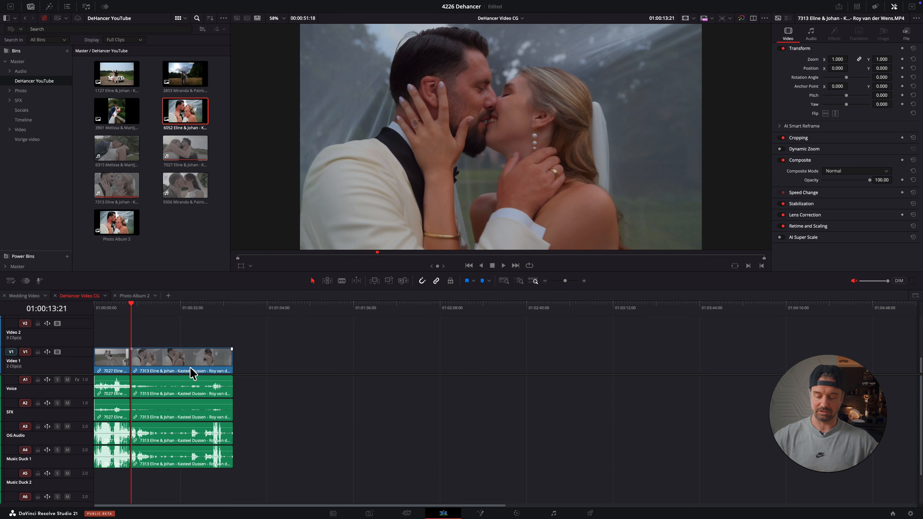
# - Open the 7313 kiss clip on the Color page and set Lift to -0.01 on its B/C node
pyautogui.click(187, 358)
pyautogui.hotkey('shift', '6')
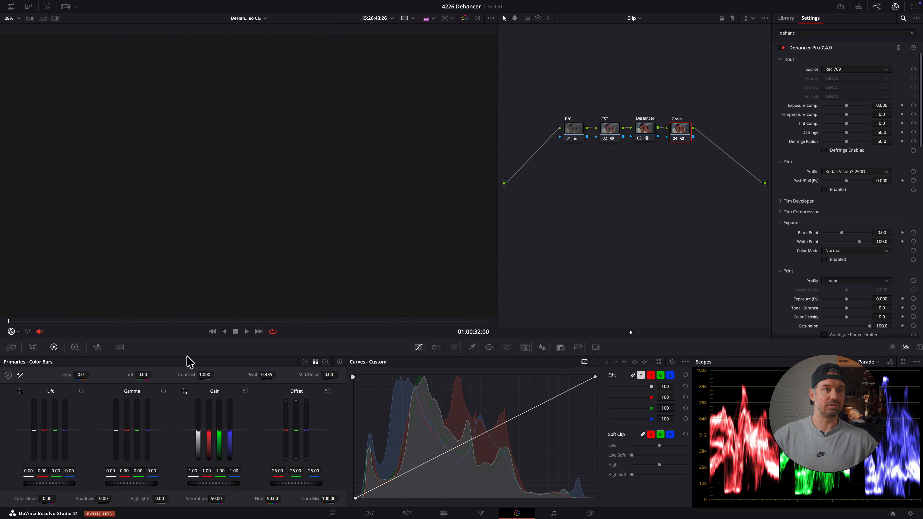
pyautogui.click(576, 131)
pyautogui.moveTo(58, 483); pyautogui.dragTo(51, 485)
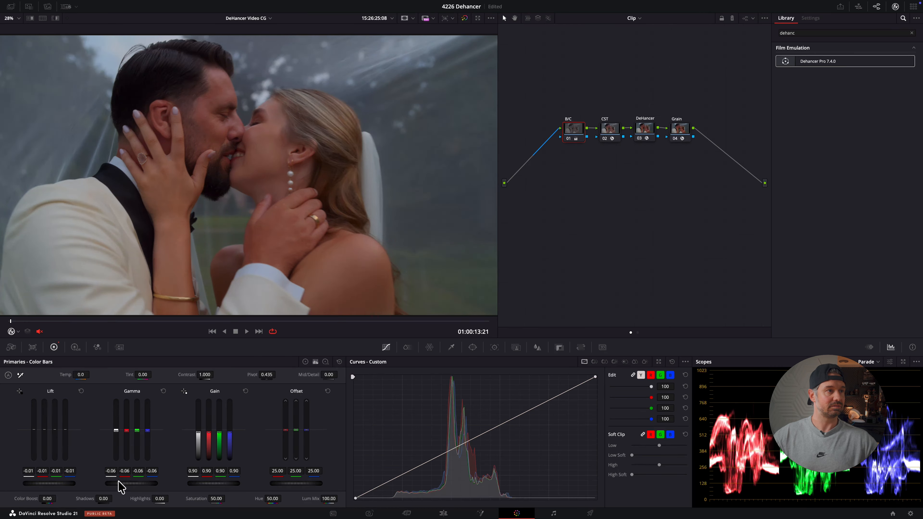